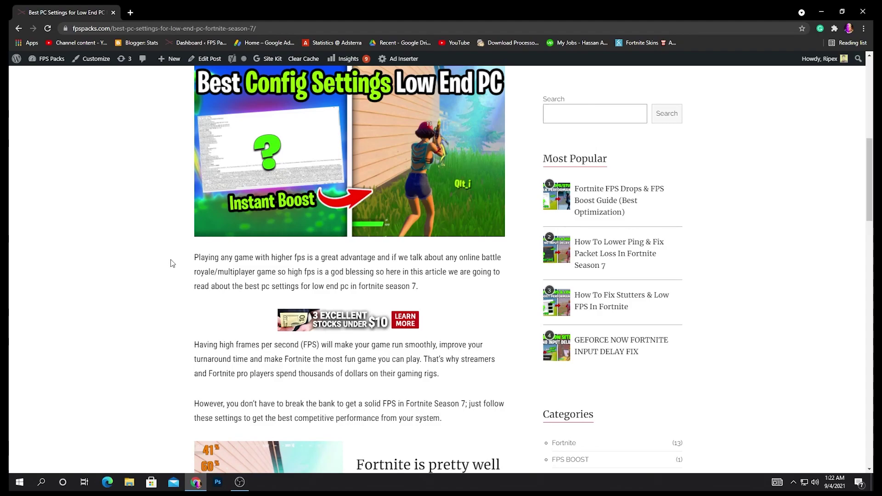
Go through the article on best PC settings for low-end PCs and follow the download link at its end.
{"action": "scroll", "coordinate": [170, 263], "scroll_direction": "down", "scroll_amount": 2}
{"action": "scroll", "coordinate": [170, 263], "scroll_direction": "down", "scroll_amount": 3}
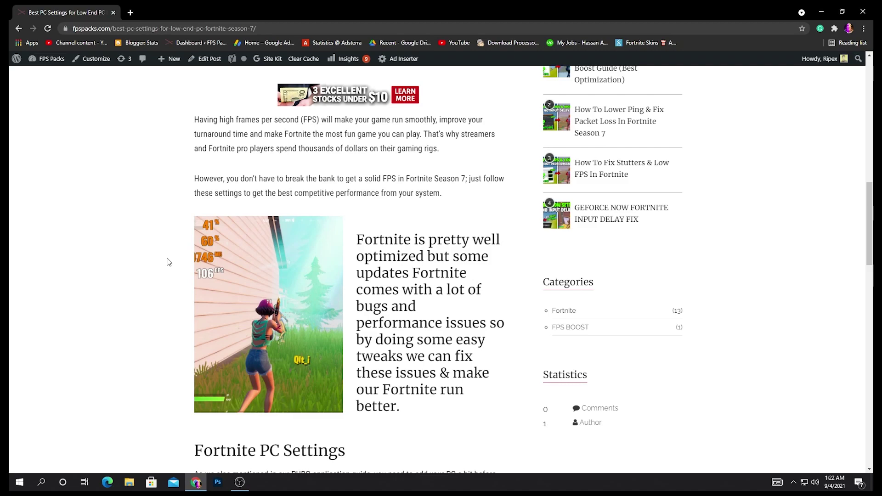
{"action": "scroll", "coordinate": [182, 262], "scroll_direction": "down", "scroll_amount": 4}
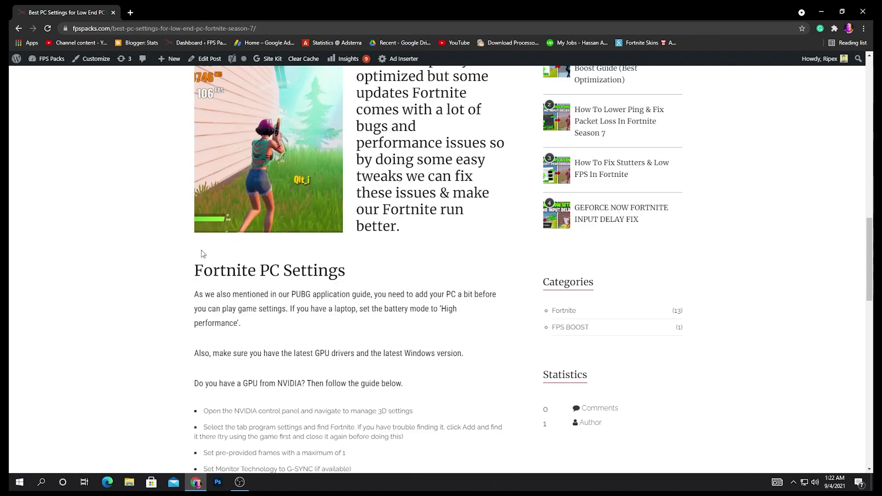
{"action": "scroll", "coordinate": [206, 265], "scroll_direction": "down", "scroll_amount": 3}
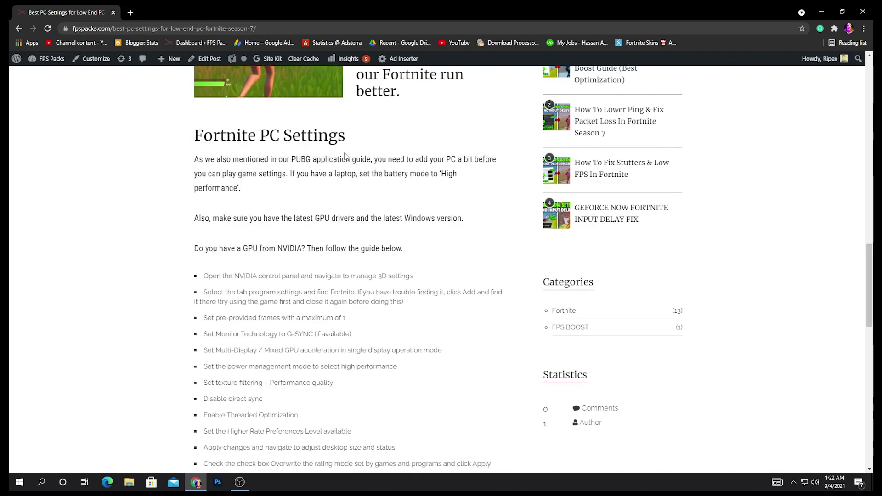
{"action": "scroll", "coordinate": [251, 174], "scroll_direction": "down", "scroll_amount": 4}
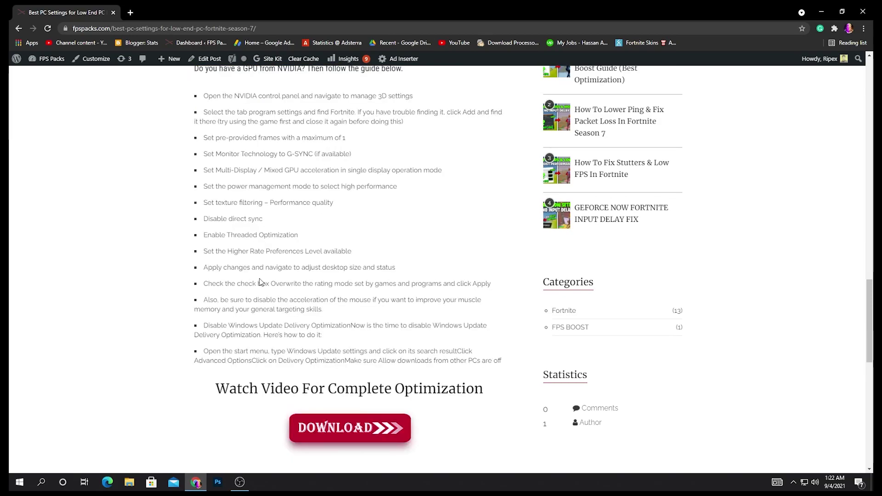
{"action": "scroll", "coordinate": [260, 282], "scroll_direction": "down", "scroll_amount": 2}
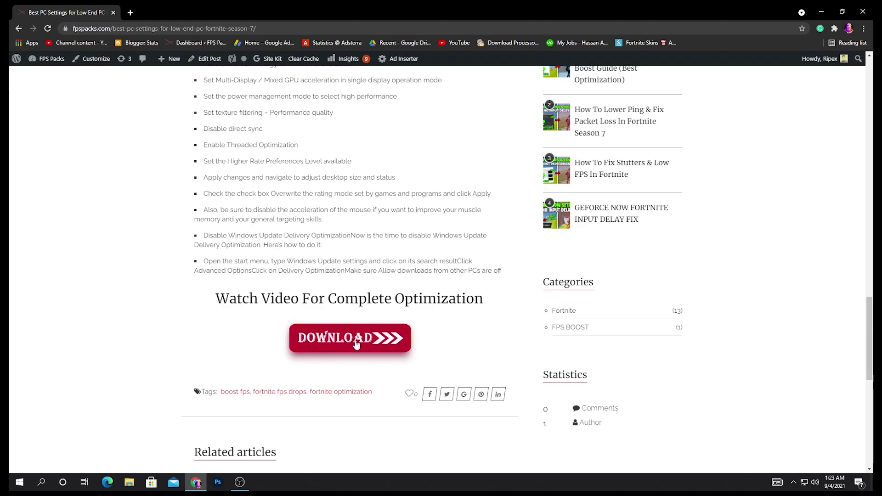
{"action": "left_click", "coordinate": [320, 337]}
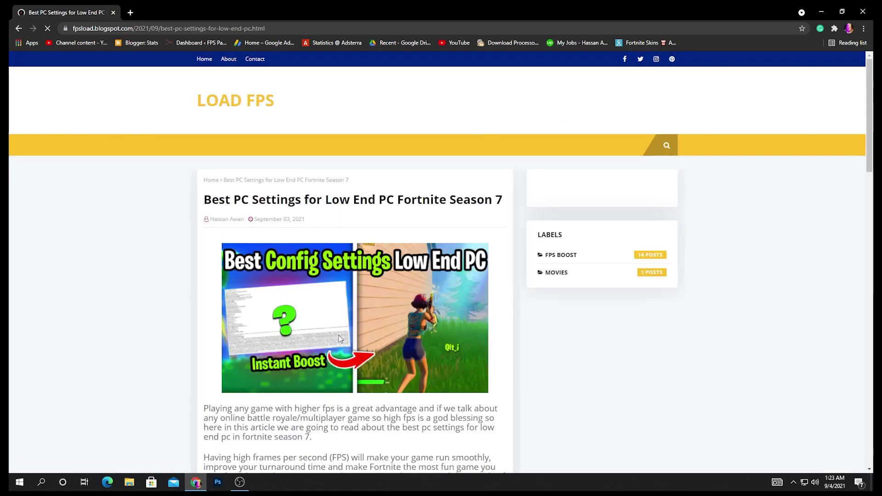
Follow the download link at the end of the LOAD FPS post and download Fortnite FPS Boost Pack For Low End PC.rar.
{"action": "scroll", "coordinate": [243, 235], "scroll_direction": "down", "scroll_amount": 6}
{"action": "scroll", "coordinate": [243, 235], "scroll_direction": "down", "scroll_amount": 10}
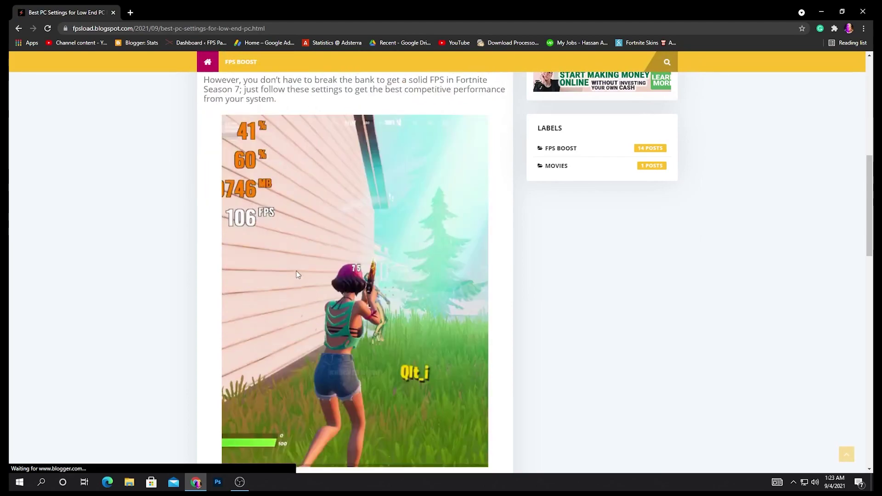
{"action": "scroll", "coordinate": [315, 266], "scroll_direction": "down", "scroll_amount": 8}
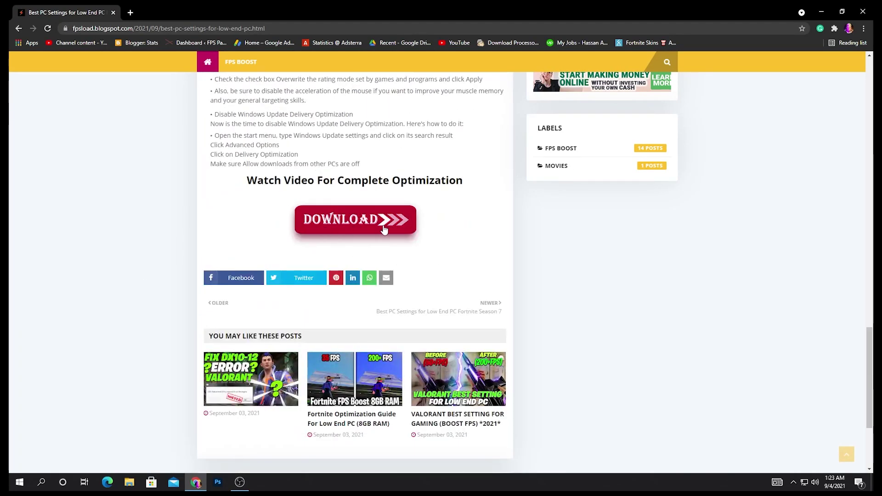
{"action": "left_click", "coordinate": [356, 232]}
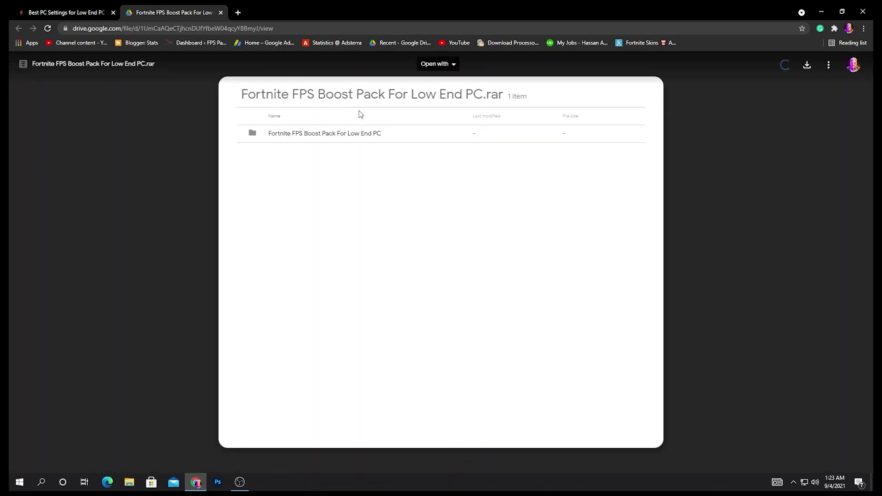
{"action": "left_click", "coordinate": [806, 64]}
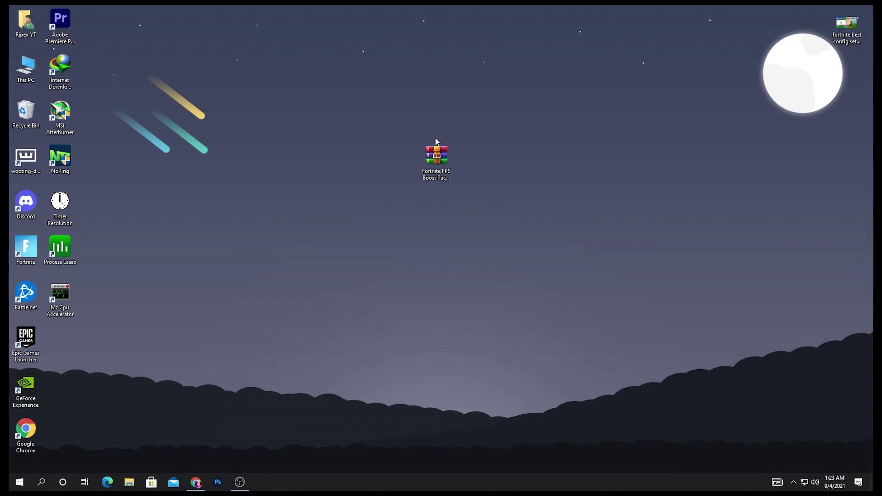
Extract the Fortnite FPS Boost Pack For Low End PC folder from the downloaded archive onto the desktop and close the archive.
{"action": "left_click", "coordinate": [422, 146]}
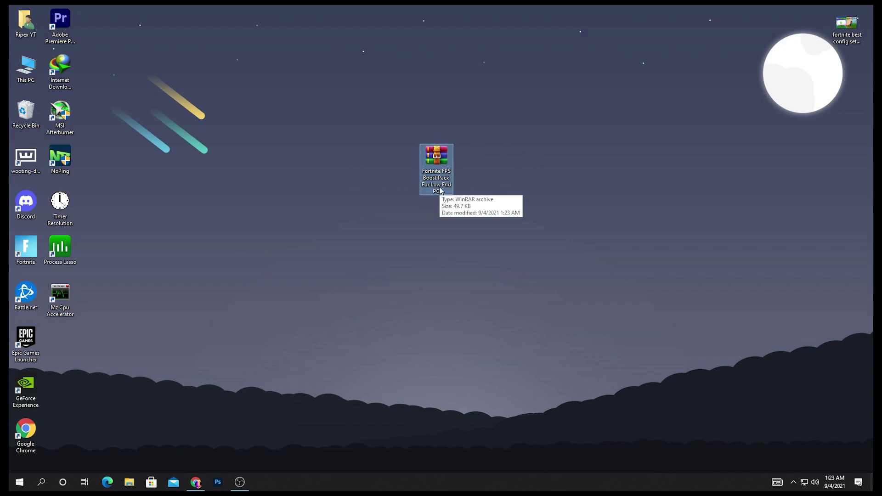
{"action": "double_click", "coordinate": [453, 186]}
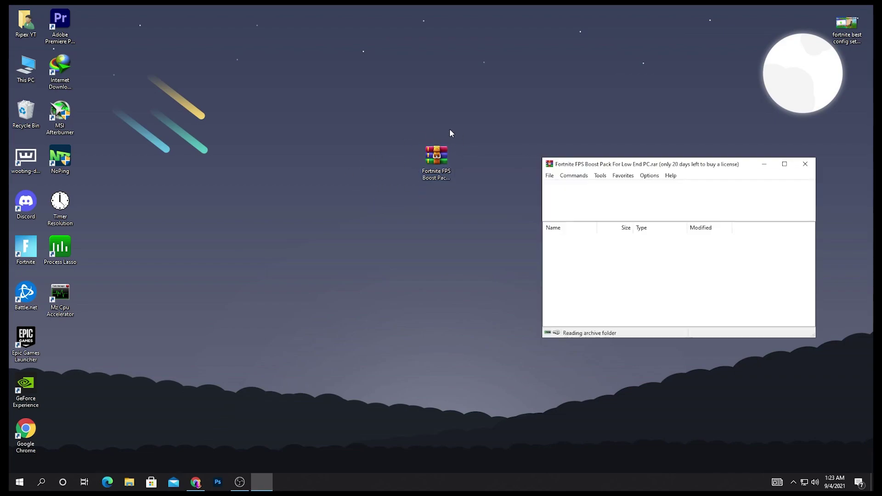
{"action": "left_click_drag", "start_coordinate": [572, 248], "coordinate": [339, 213]}
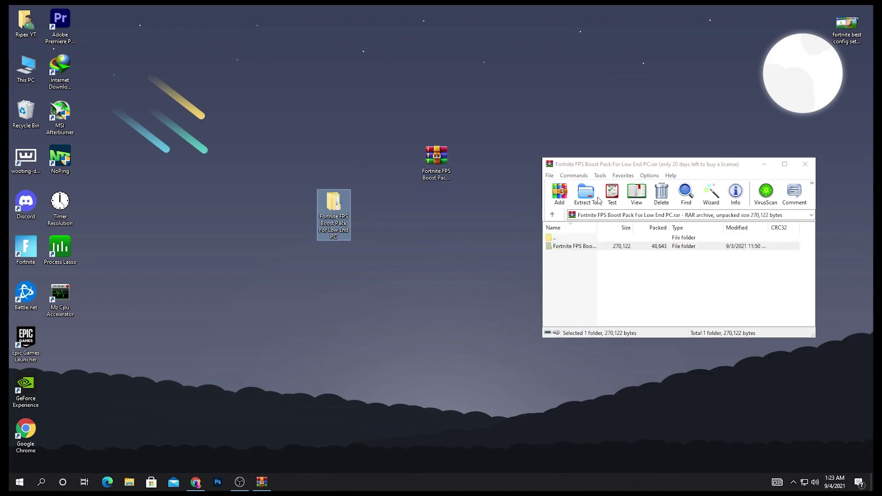
{"action": "left_click", "coordinate": [805, 164]}
In the extracted pack, open the Very Low End PC folder inside Best ConfigSettings For Better FPS.
{"action": "double_click", "coordinate": [332, 205]}
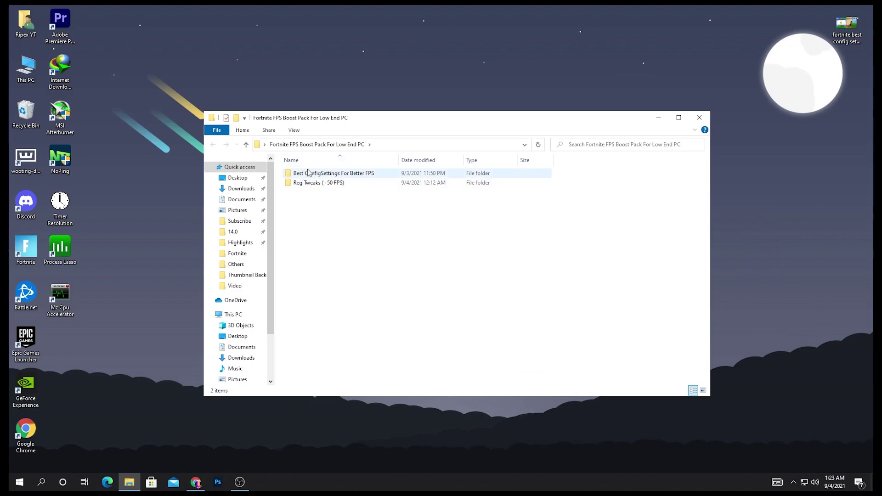
{"action": "double_click", "coordinate": [349, 173]}
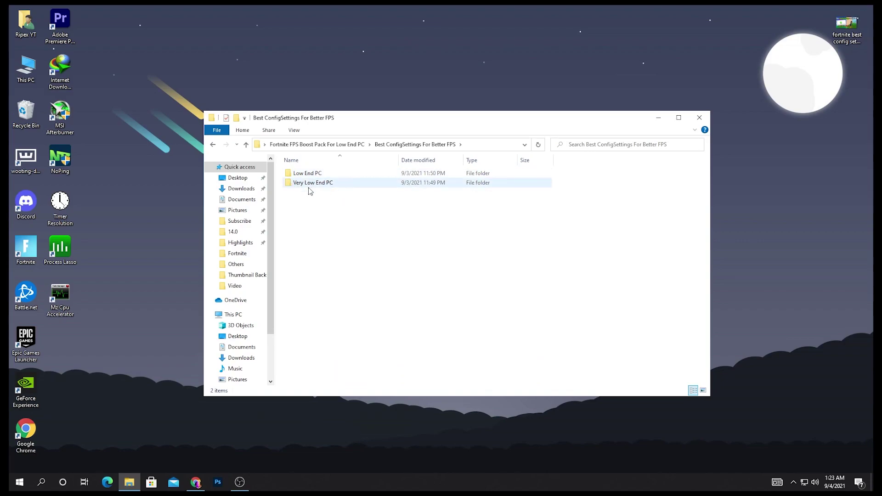
{"action": "key", "text": "alt+Left"}
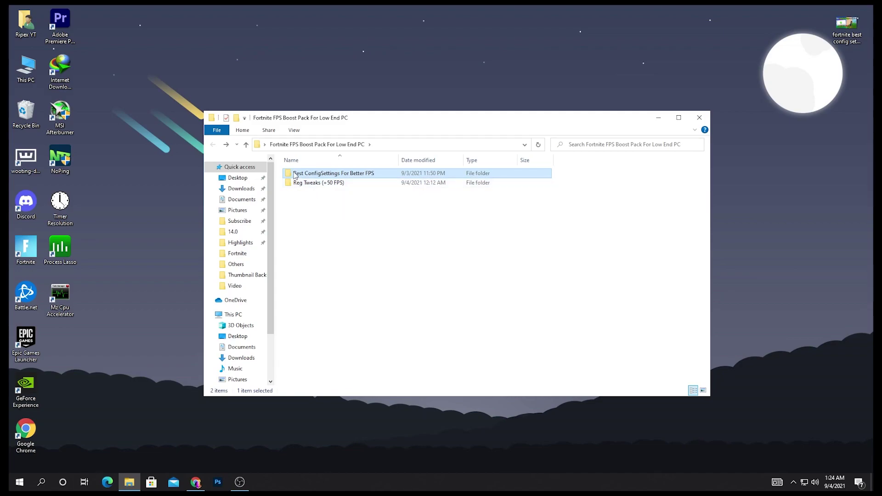
{"action": "double_click", "coordinate": [378, 176]}
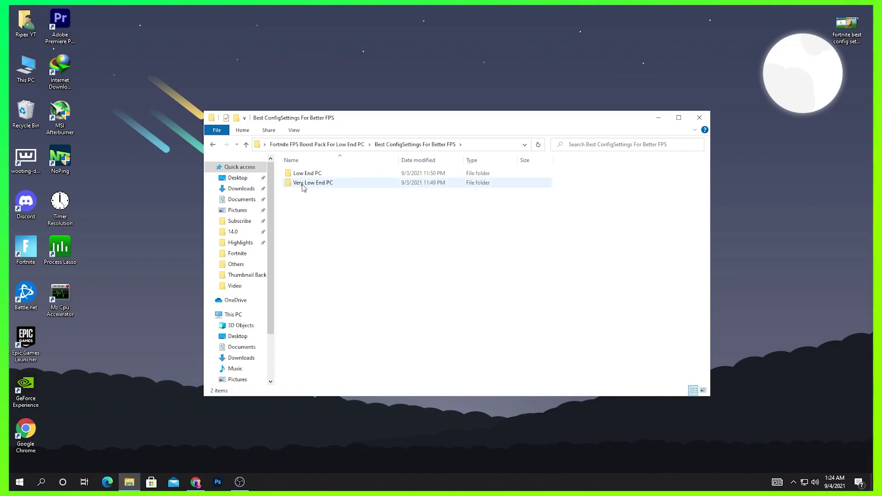
{"action": "double_click", "coordinate": [333, 183]}
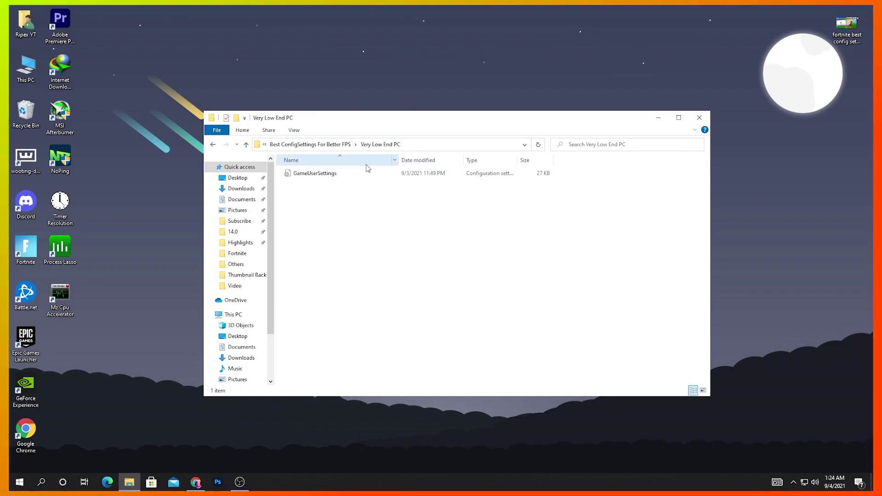
Open the GameUserSettings file in Notepad, examine its resolution, scalability and performance mode entries, and close it without changes.
{"action": "right_click", "coordinate": [301, 176]}
{"action": "left_click", "coordinate": [321, 345]}
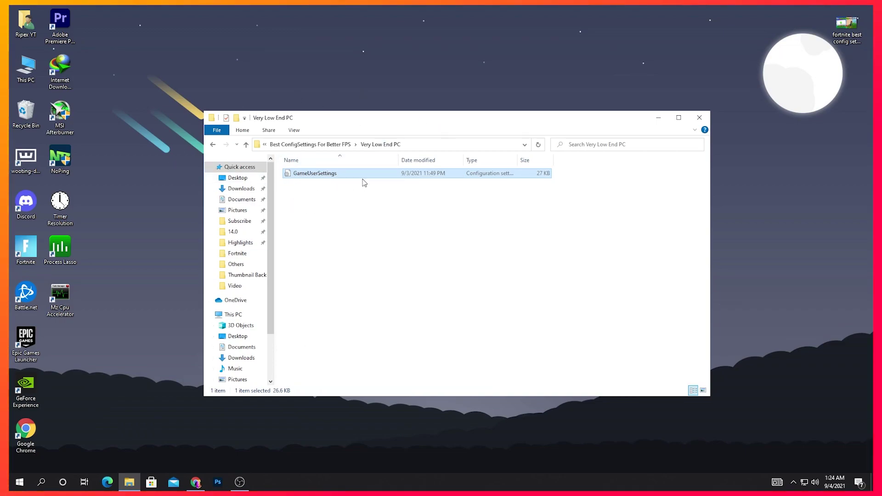
{"action": "right_click", "coordinate": [308, 172]}
{"action": "left_click", "coordinate": [343, 198]}
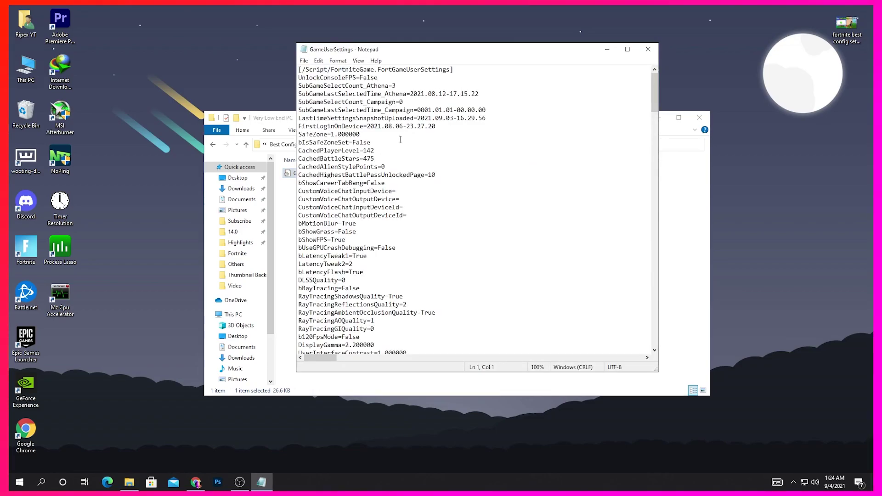
{"action": "double_click", "coordinate": [418, 53]}
{"action": "scroll", "coordinate": [440, 239], "scroll_direction": "down", "scroll_amount": 15}
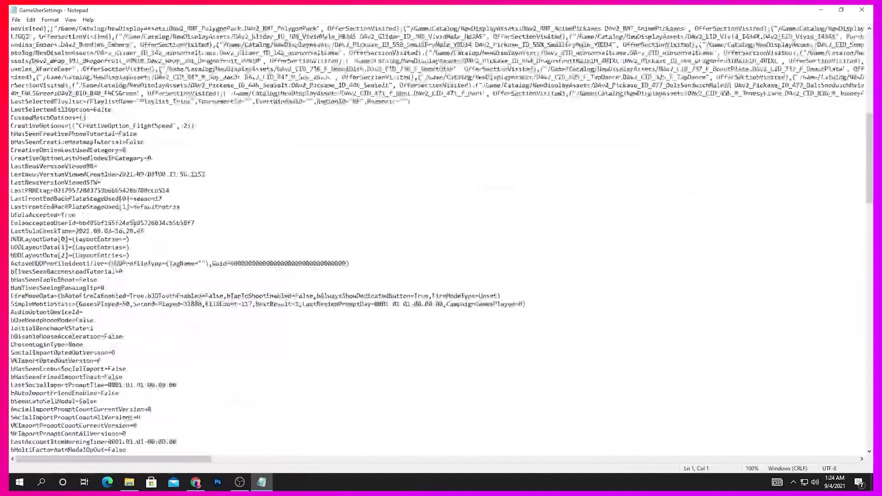
{"action": "scroll", "coordinate": [67, 262], "scroll_direction": "down", "scroll_amount": 10}
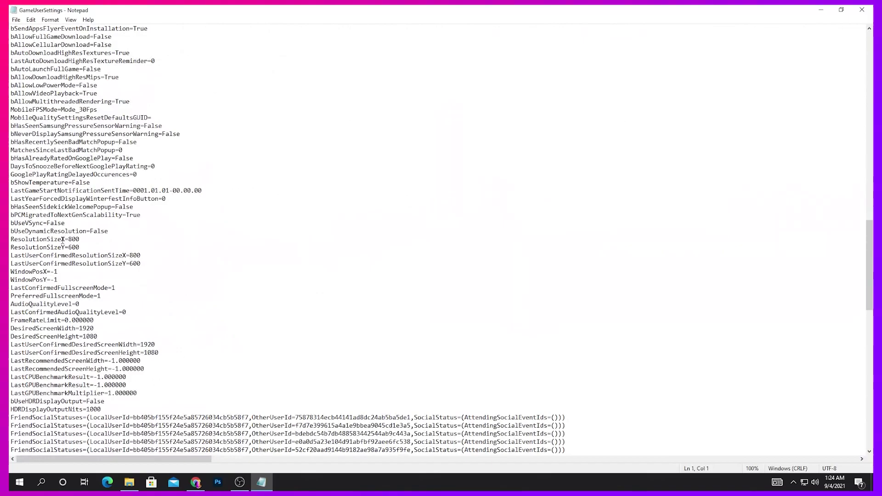
{"action": "scroll", "coordinate": [69, 241], "scroll_direction": "down", "scroll_amount": 11}
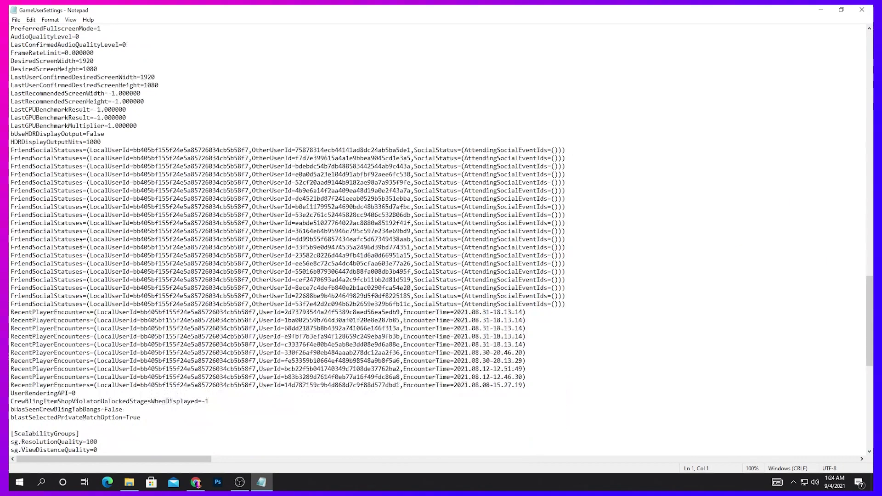
{"action": "scroll", "coordinate": [82, 243], "scroll_direction": "down", "scroll_amount": 6}
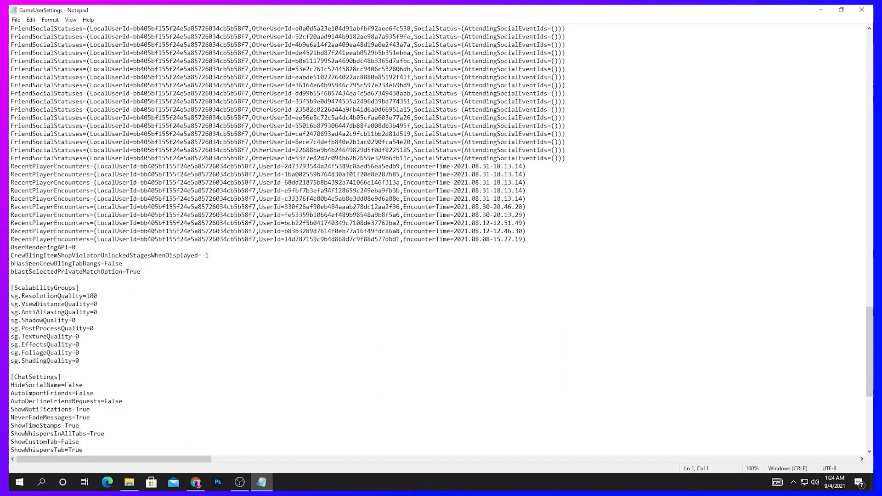
{"action": "scroll", "coordinate": [158, 258], "scroll_direction": "down", "scroll_amount": 8}
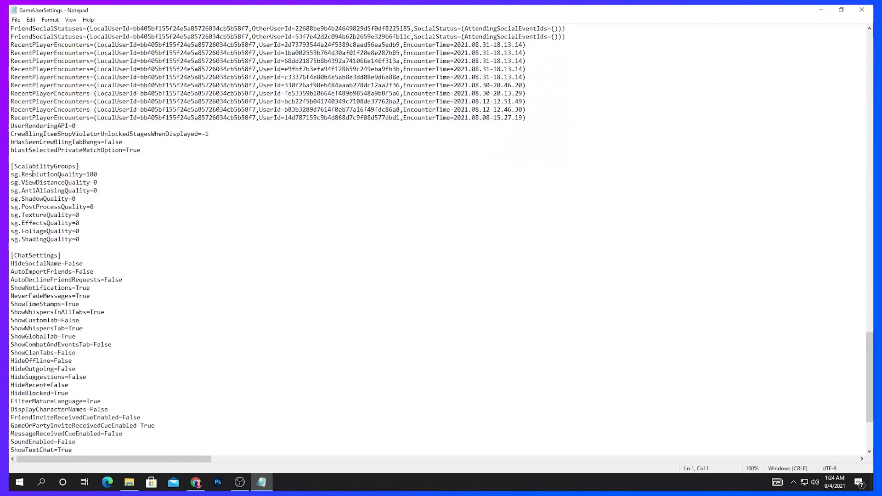
{"action": "scroll", "coordinate": [121, 224], "scroll_direction": "down", "scroll_amount": 2}
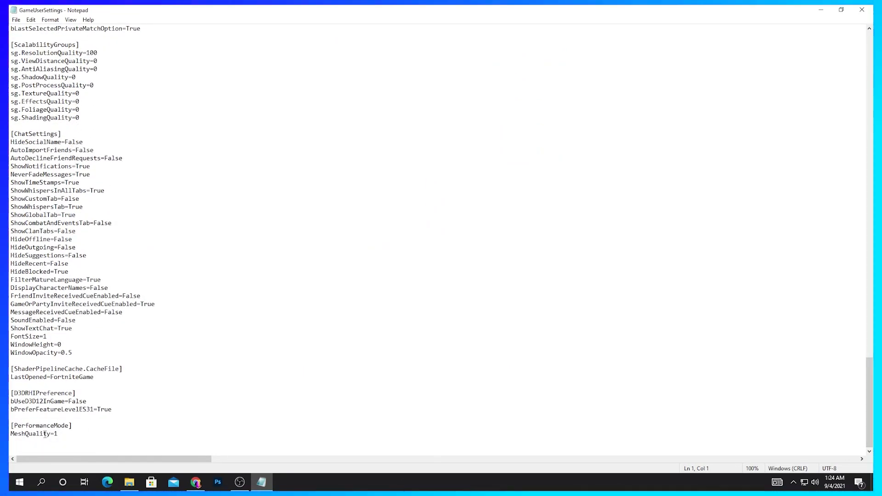
{"action": "scroll", "coordinate": [319, 367], "scroll_direction": "up", "scroll_amount": 12}
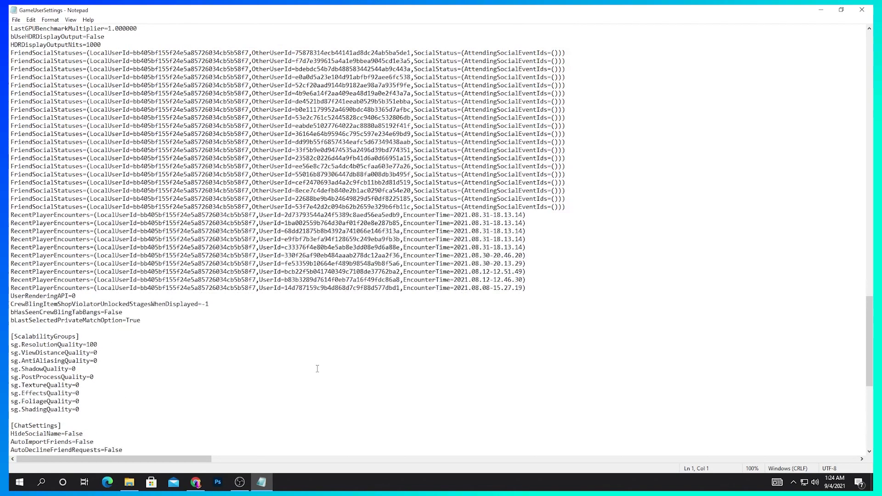
{"action": "scroll", "coordinate": [317, 368], "scroll_direction": "up", "scroll_amount": 9}
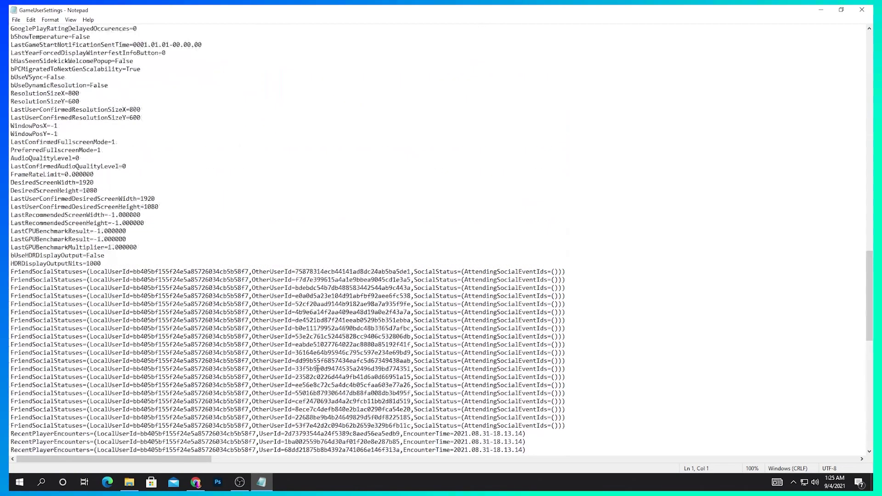
{"action": "left_click", "coordinate": [857, 15]}
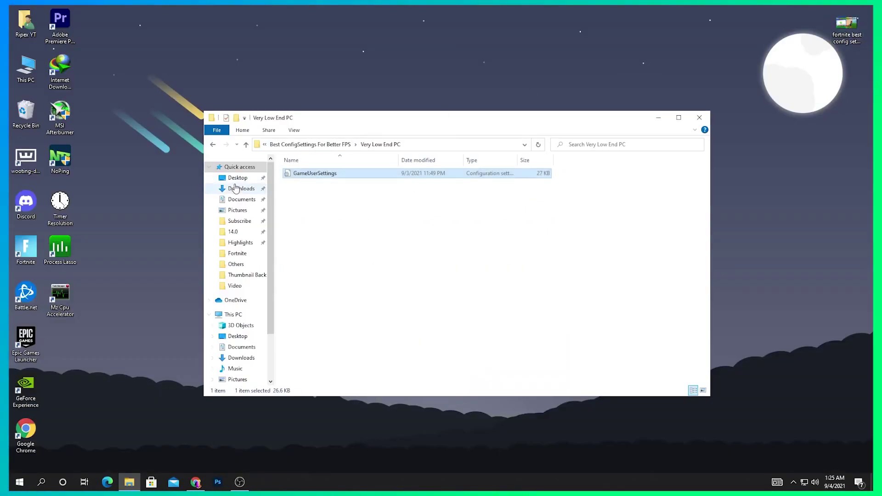
Find the Run app through Windows search and use it to open the appdata folder.
{"action": "right_click", "coordinate": [319, 176]}
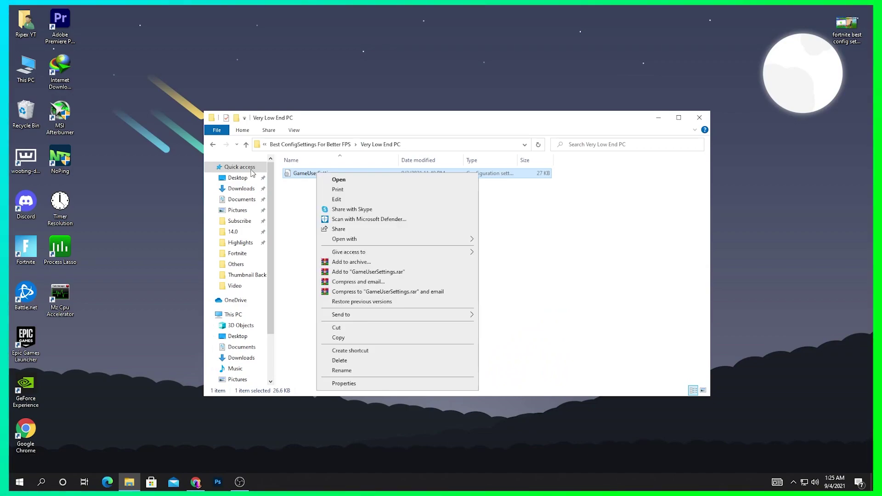
{"action": "left_click", "coordinate": [40, 482]}
{"action": "type", "text": "run"}
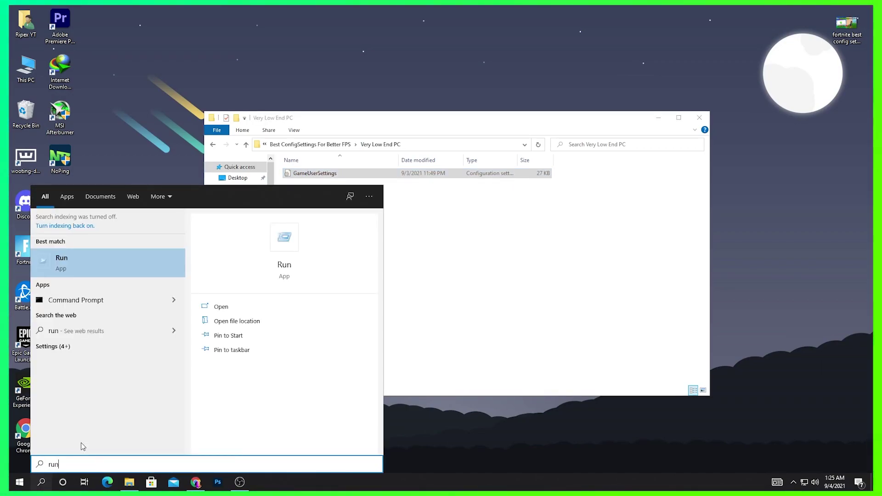
{"action": "key", "text": "Return"}
{"action": "type", "text": "a"}
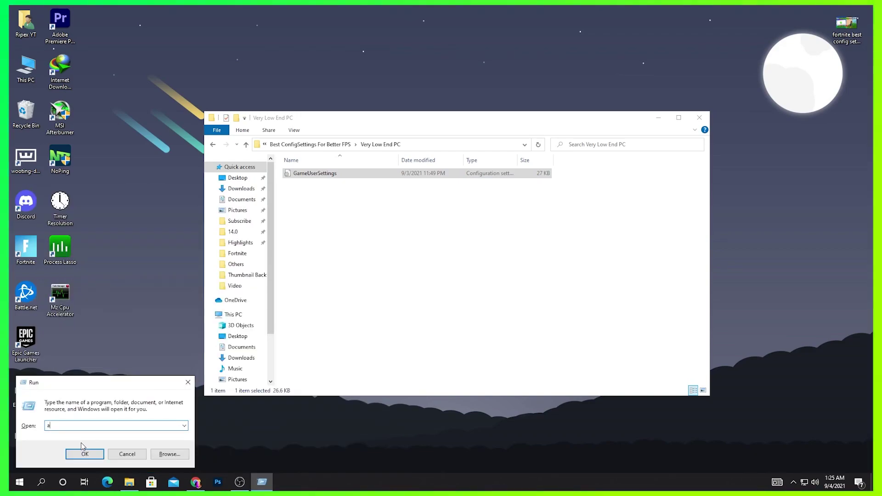
{"action": "type", "text": "ppdata"}
{"action": "key", "text": "Return"}
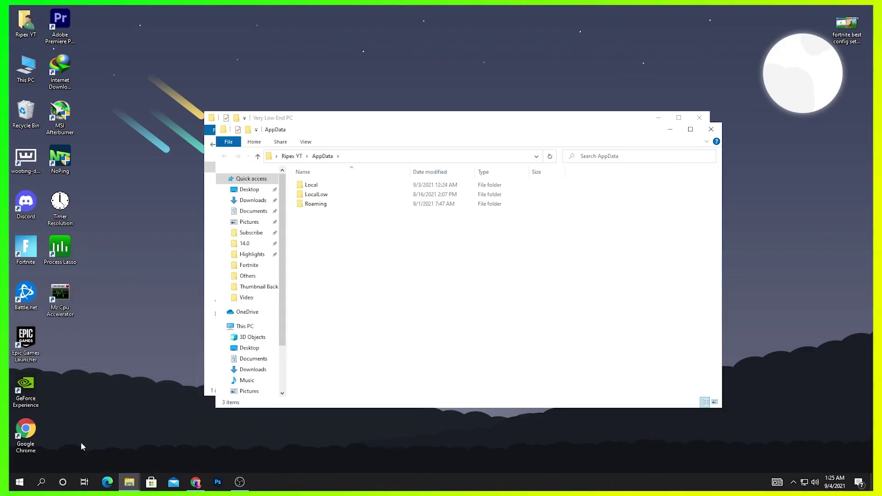
From AppData, open Fortnite's config folder at Local > FortniteGame > Saved > Config > WindowsClient.
{"action": "double_click", "coordinate": [327, 192]}
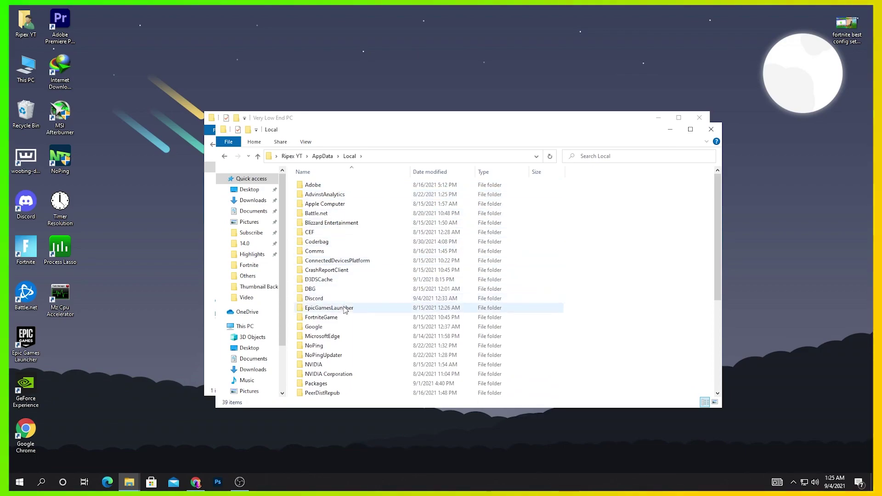
{"action": "double_click", "coordinate": [343, 309]}
{"action": "double_click", "coordinate": [324, 193]}
{"action": "double_click", "coordinate": [328, 195]}
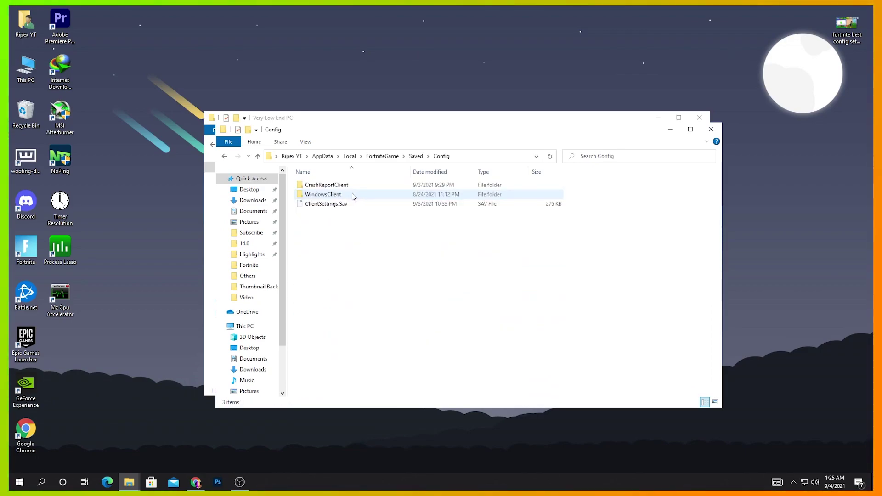
{"action": "double_click", "coordinate": [351, 197]}
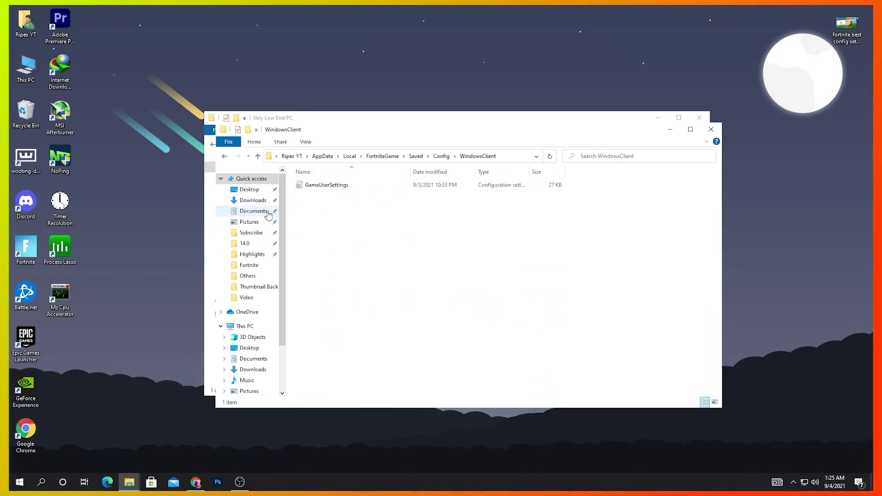
Try to paste the pack's very-low-end GameUserSettings file into the WindowsClient folder, then close that folder window.
{"action": "right_click", "coordinate": [346, 224]}
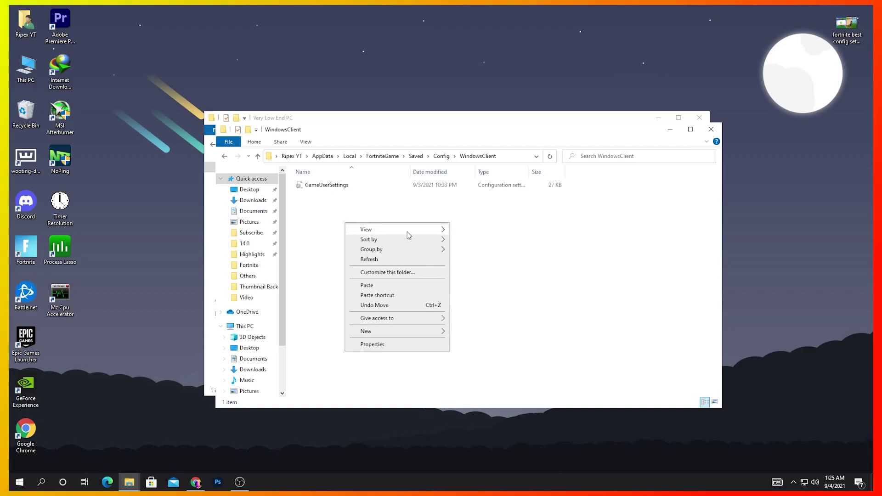
{"action": "left_click", "coordinate": [383, 286]}
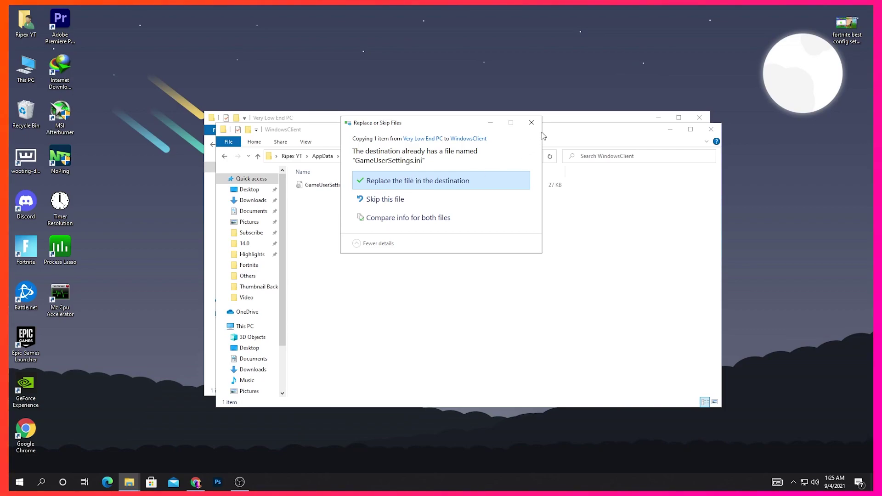
{"action": "left_click", "coordinate": [532, 123]}
{"action": "left_click", "coordinate": [711, 129]}
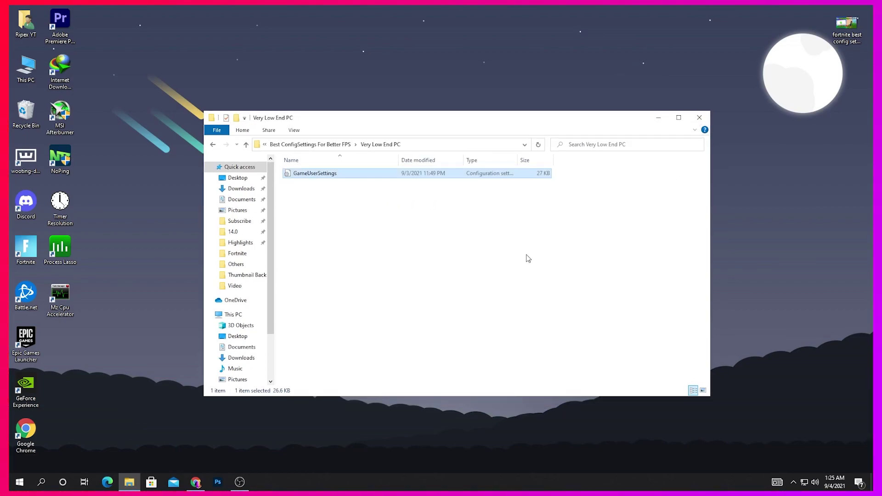
Return to the Fortnite FPS Boost Pack For Low End PC folder and open its Reg Tweaks (+50 FPS) subfolder.
{"action": "left_click", "coordinate": [312, 144]}
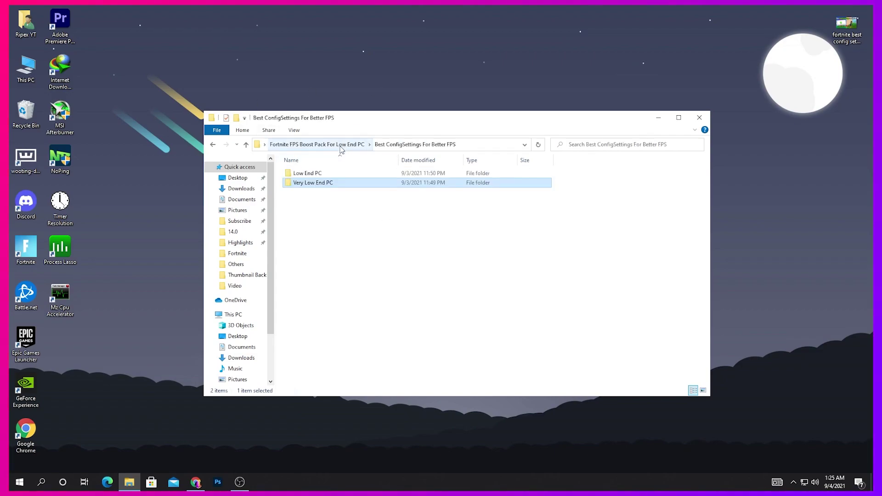
{"action": "left_click", "coordinate": [319, 144]}
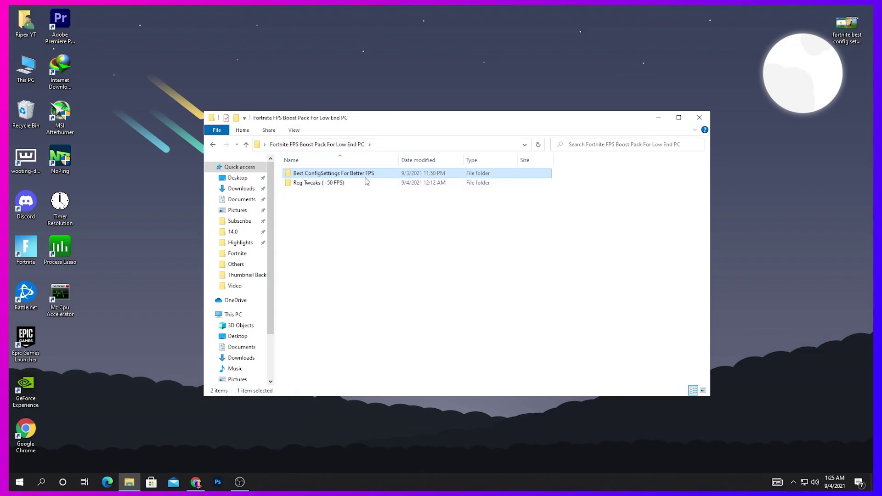
{"action": "double_click", "coordinate": [325, 186]}
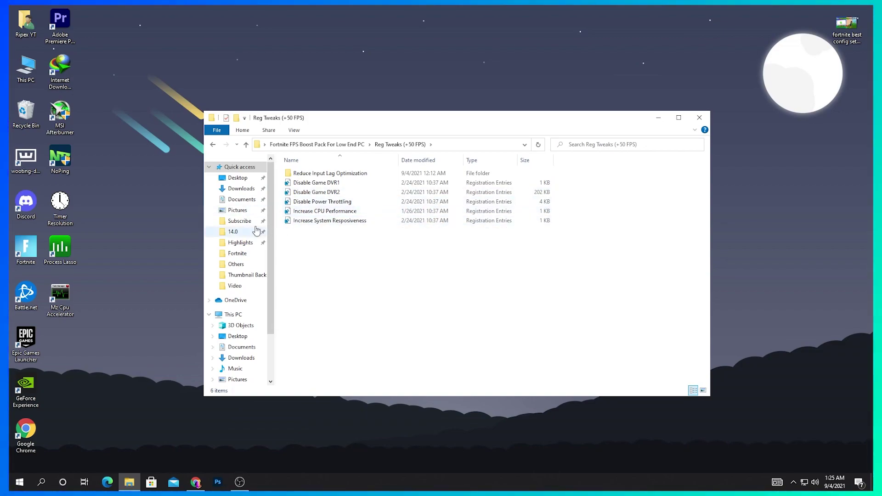
Merge the Disable Game DVR1 and Disable Game DVR2 files into the registry, accepting the permission and warning prompts.
{"action": "left_click", "coordinate": [321, 185]}
{"action": "double_click", "coordinate": [321, 185]}
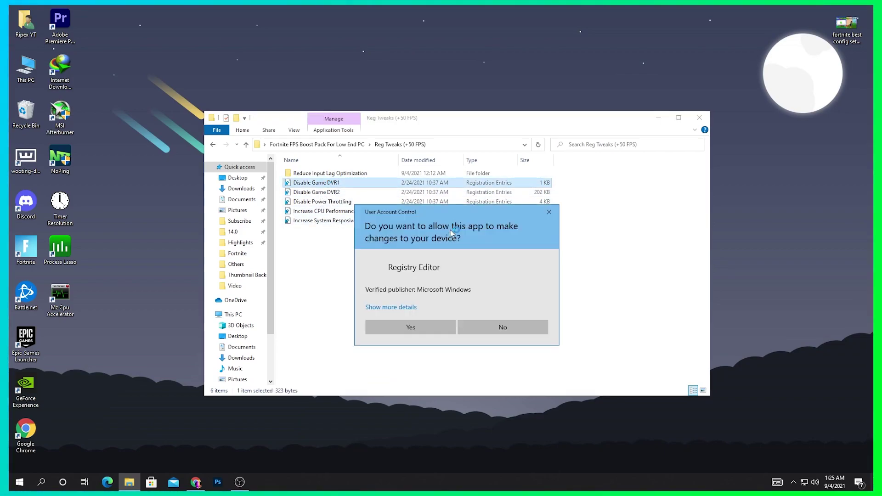
{"action": "left_click", "coordinate": [395, 325]}
{"action": "left_click", "coordinate": [509, 257]}
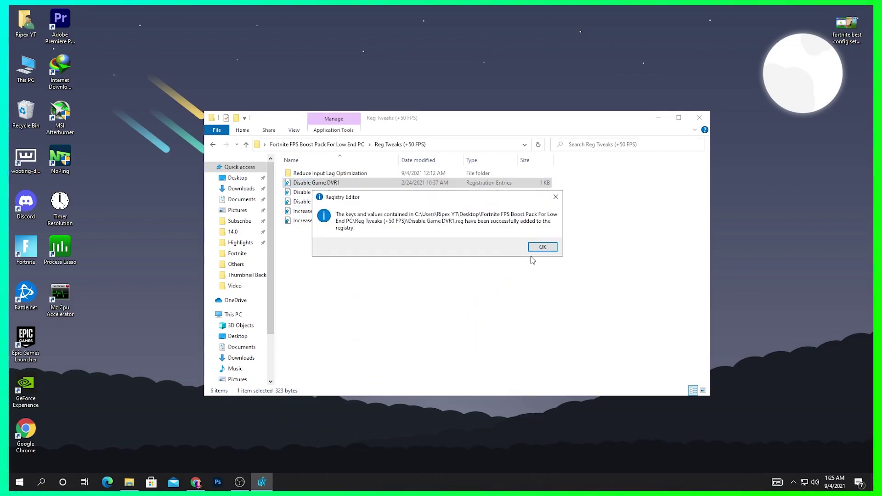
{"action": "left_click", "coordinate": [539, 249]}
{"action": "double_click", "coordinate": [303, 193]}
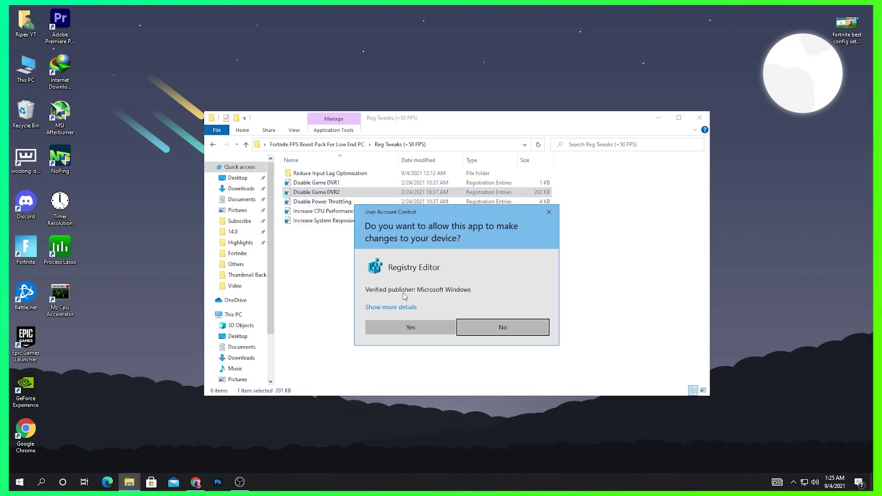
{"action": "left_click", "coordinate": [509, 256]}
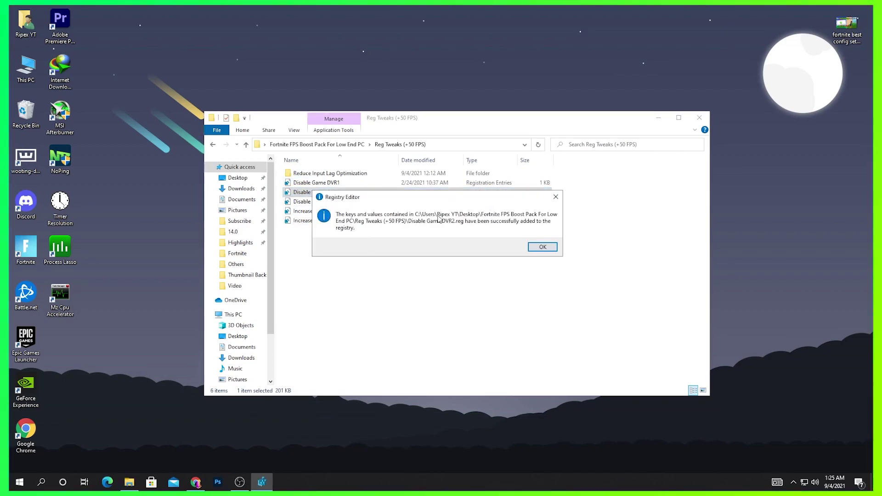
{"action": "left_click", "coordinate": [538, 249]}
Merge the Disable Power Throttling and Increase CPU Performance files into the registry.
{"action": "double_click", "coordinate": [346, 203]}
{"action": "left_click", "coordinate": [409, 327]}
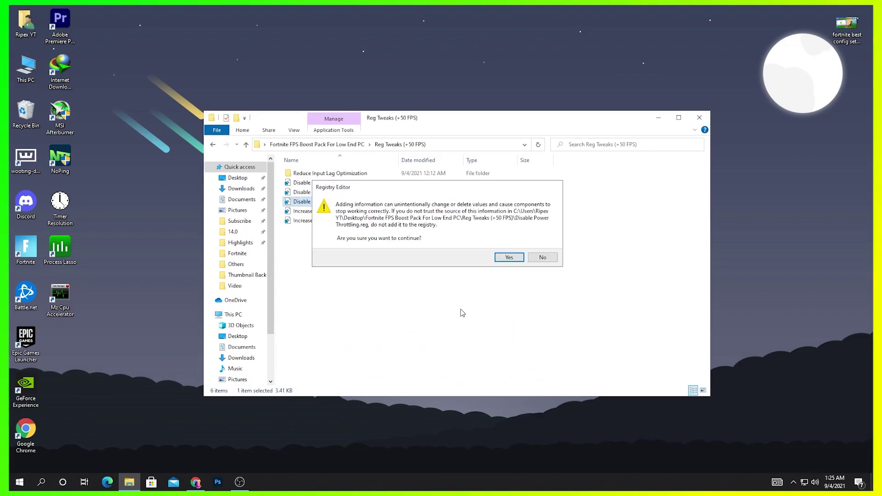
{"action": "left_click", "coordinate": [512, 260]}
{"action": "left_click", "coordinate": [536, 248]}
{"action": "key", "text": "Down"}
{"action": "left_click", "coordinate": [410, 327]}
{"action": "left_click", "coordinate": [509, 256]}
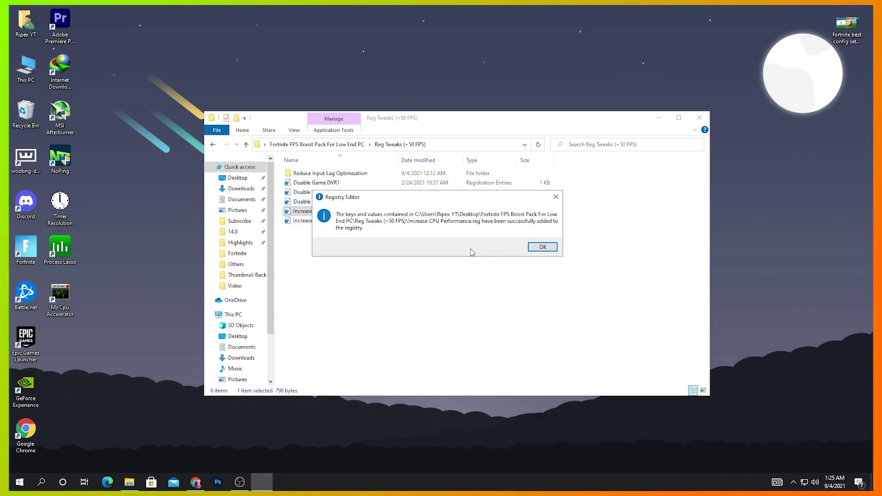
{"action": "left_click", "coordinate": [538, 248]}
Merge the Increase System Resposiveness file into the registry, accepting the permission and warning prompts.
{"action": "key", "text": "Down"}
{"action": "key", "text": "Return"}
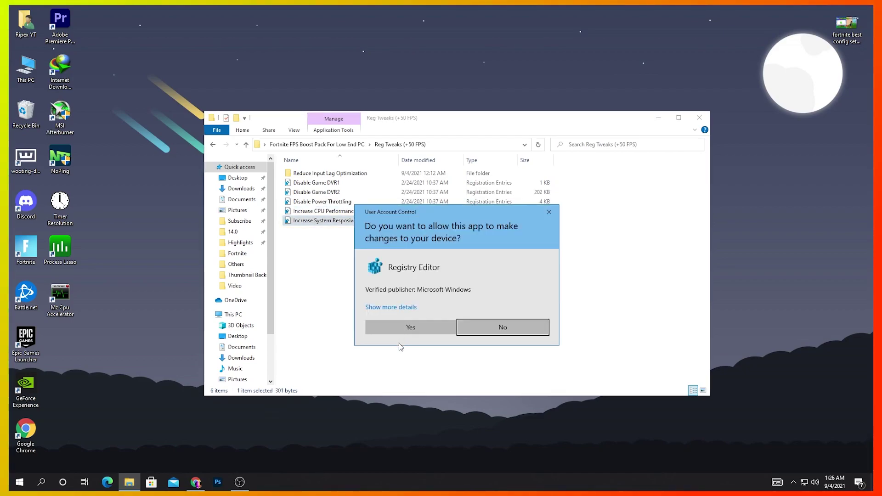
{"action": "left_click", "coordinate": [415, 330]}
{"action": "left_click", "coordinate": [509, 256]}
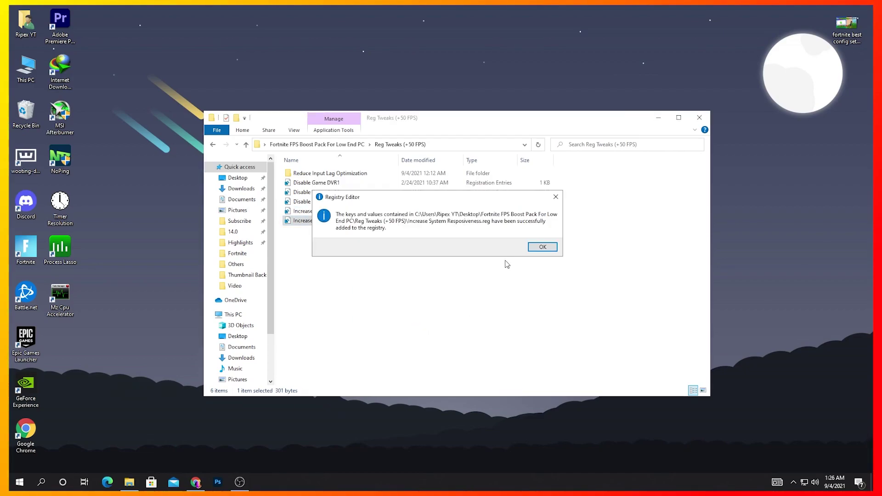
{"action": "left_click", "coordinate": [540, 248]}
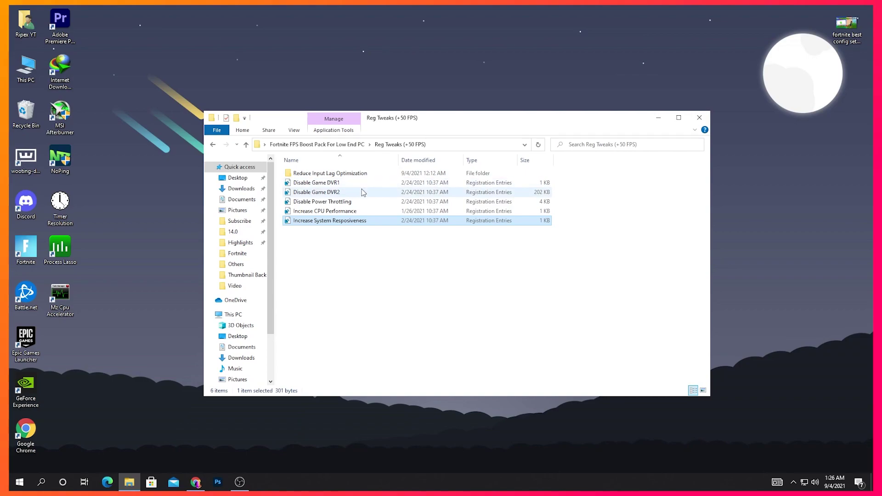
Open the Reduce Input Lag Optimization folder and merge its KeyBoard Optimization file into the registry.
{"action": "double_click", "coordinate": [342, 174]}
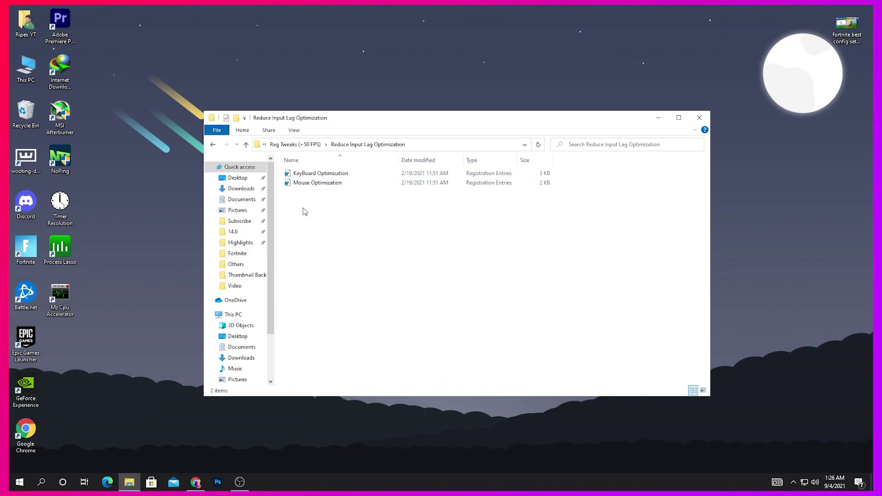
{"action": "double_click", "coordinate": [350, 175]}
{"action": "left_click", "coordinate": [407, 326]}
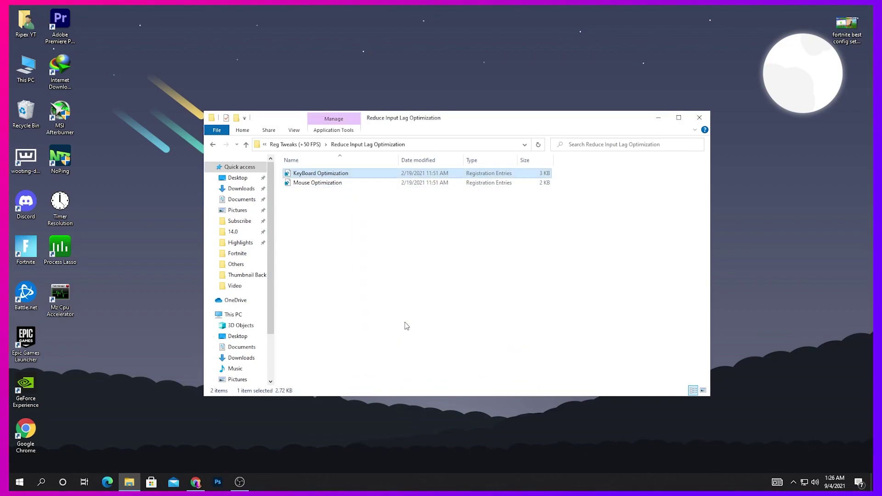
{"action": "left_click", "coordinate": [509, 259]}
{"action": "left_click", "coordinate": [542, 249]}
Merge the Mouse Optimization file into the registry and close the pack's folder window.
{"action": "double_click", "coordinate": [347, 183]}
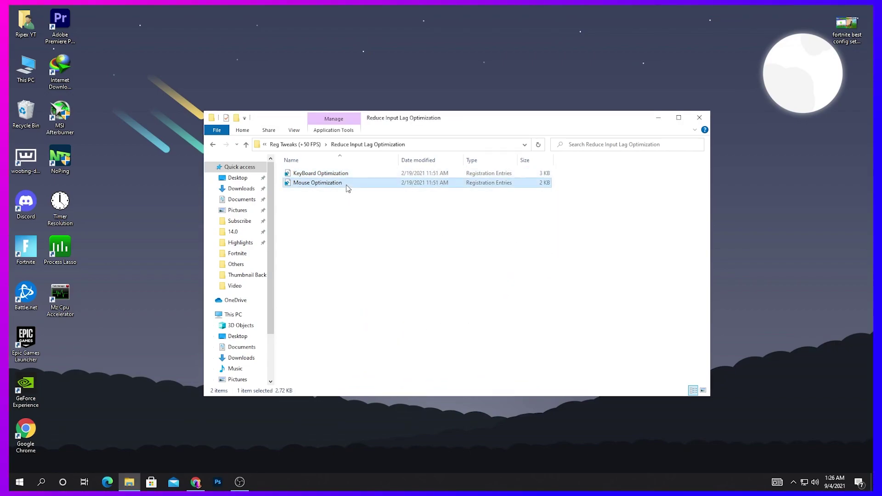
{"action": "left_click", "coordinate": [414, 322]}
{"action": "left_click", "coordinate": [509, 258]}
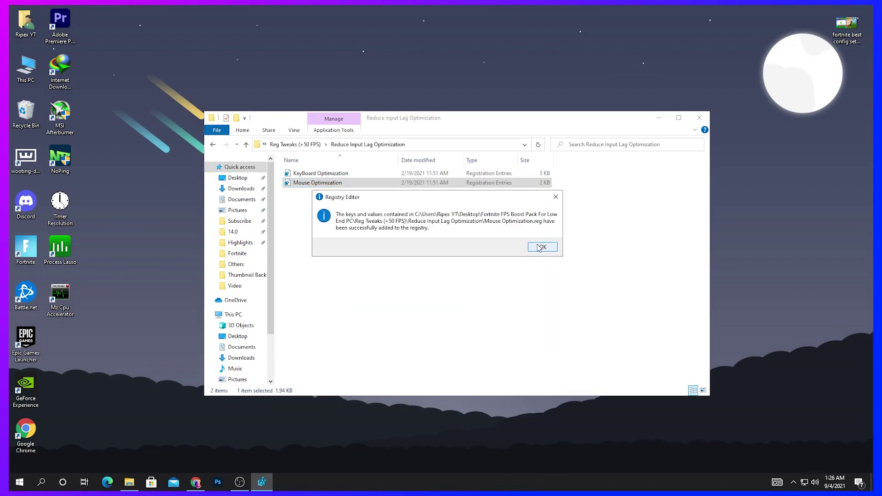
{"action": "left_click", "coordinate": [539, 248]}
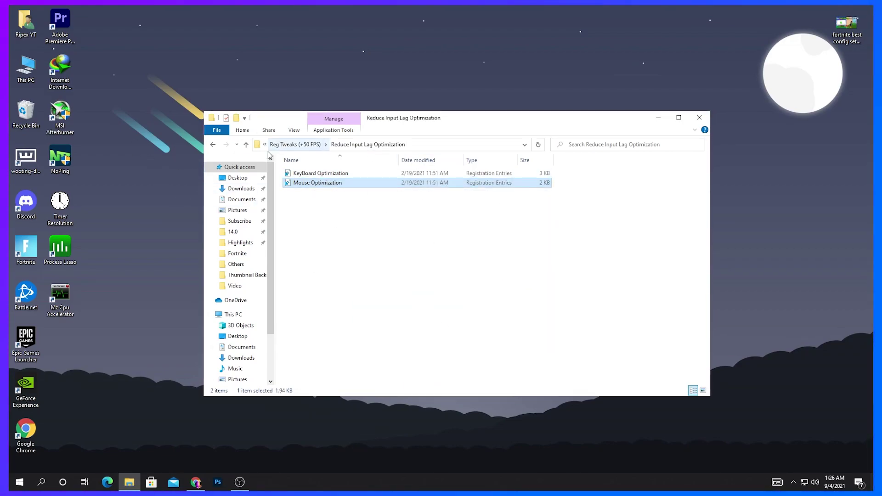
{"action": "key", "text": "BackSpace"}
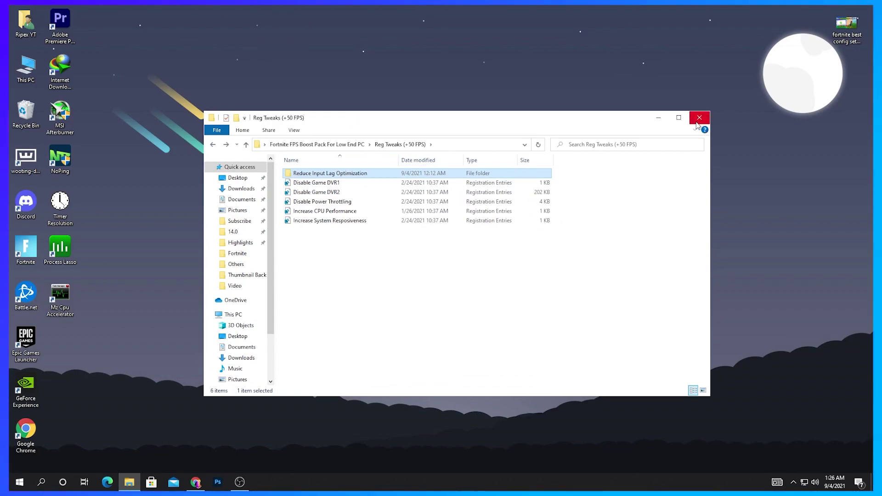
{"action": "left_click", "coordinate": [699, 118]}
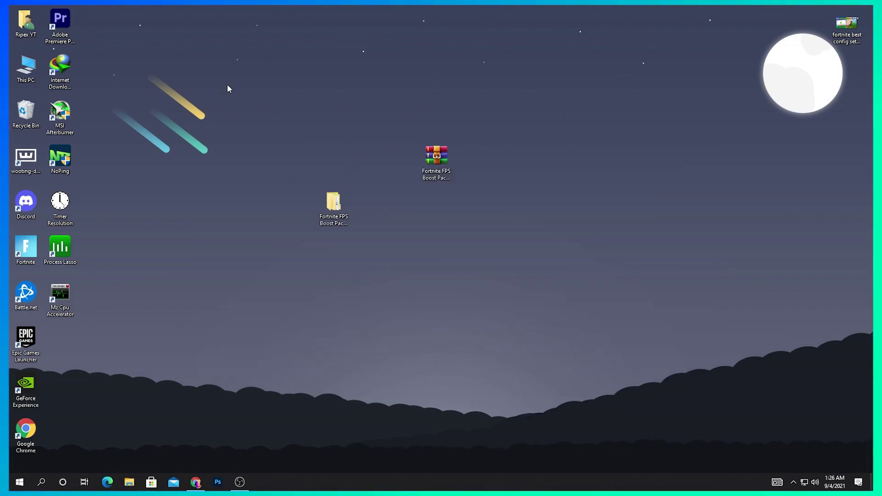
Open the Performance Options dialog from This PC's advanced system settings and move it clear of System Properties.
{"action": "right_click", "coordinate": [35, 60]}
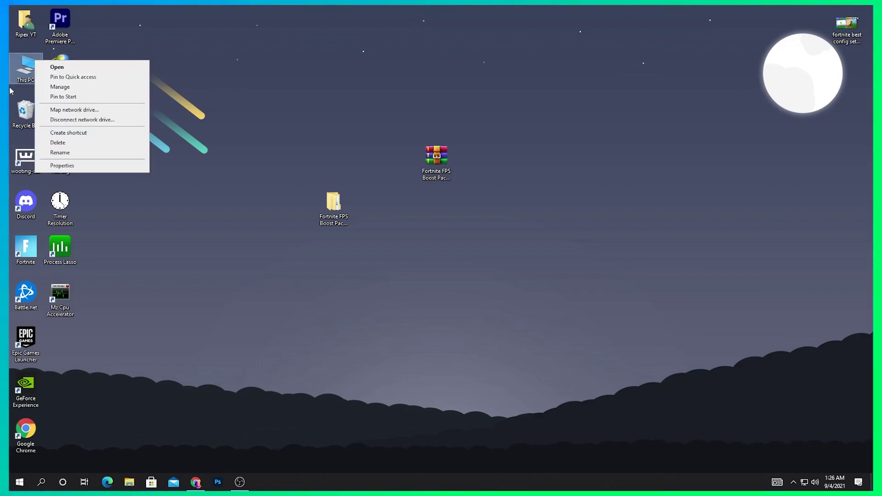
{"action": "left_click", "coordinate": [62, 166]}
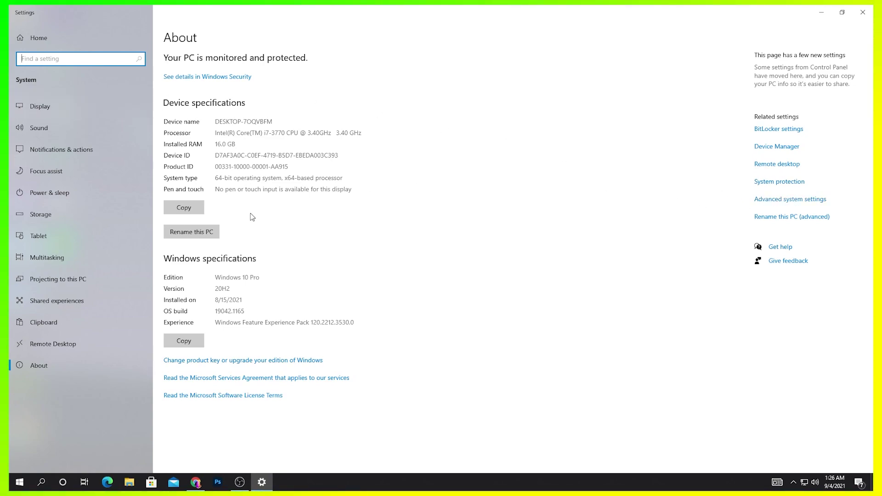
{"action": "left_click", "coordinate": [812, 202]}
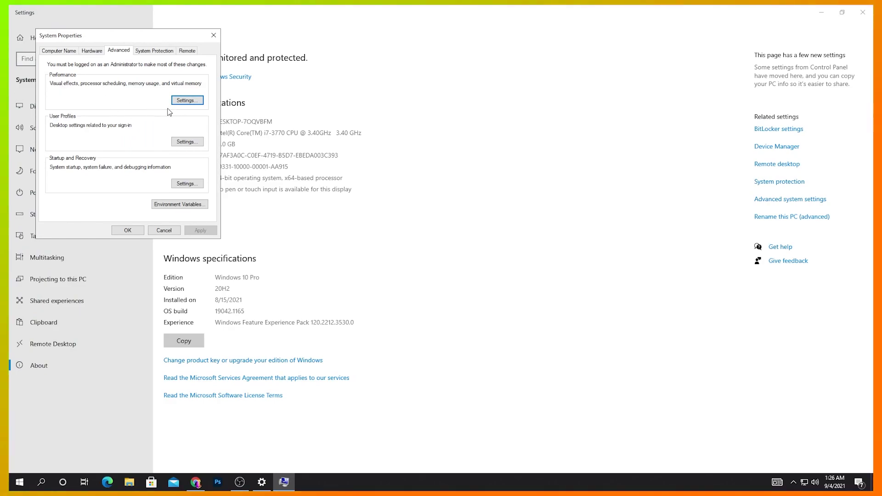
{"action": "left_click", "coordinate": [187, 101]}
{"action": "left_click_drag", "start_coordinate": [124, 70], "coordinate": [532, 69]}
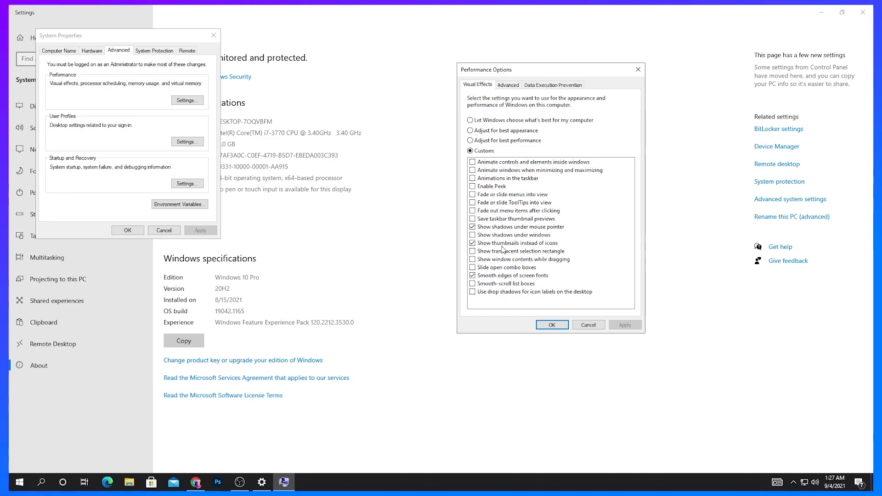
Confirm custom visual effects with only mouse pointer shadows, thumbnails instead of icons and smooth screen font edges enabled.
{"action": "left_click", "coordinate": [478, 245]}
{"action": "left_click", "coordinate": [478, 246]}
{"action": "left_click", "coordinate": [627, 325]}
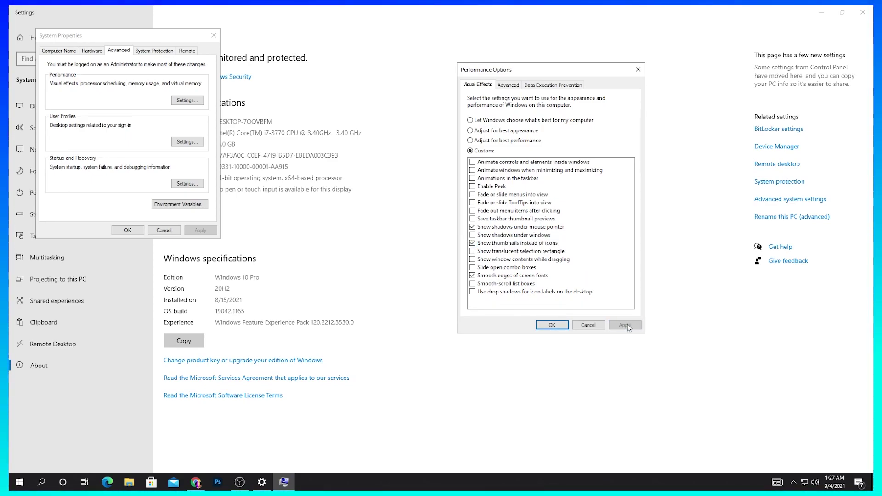
{"action": "left_click", "coordinate": [552, 325]}
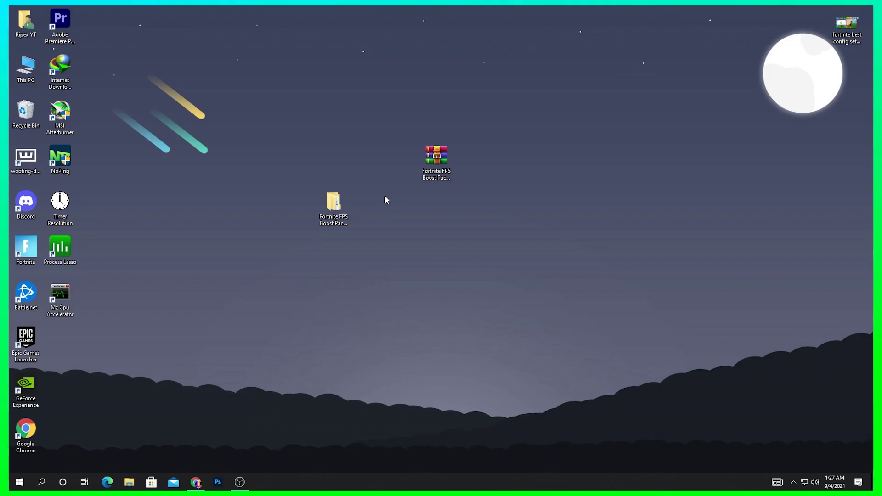
Check the Allow downloads from other PCs option in Windows Update & Security's Delivery Optimization settings, then close Settings.
{"action": "left_click", "coordinate": [20, 482]}
{"action": "left_click", "coordinate": [19, 462]}
{"action": "key", "text": "Escape"}
{"action": "left_click", "coordinate": [14, 442]}
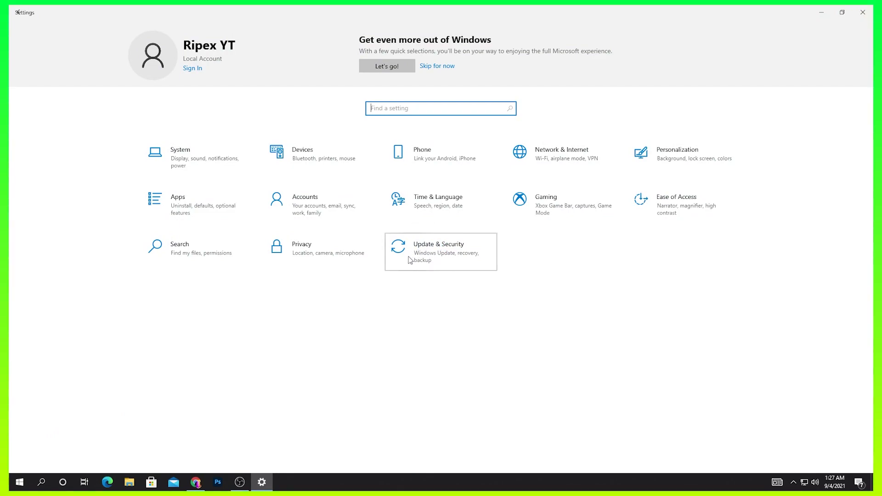
{"action": "left_click", "coordinate": [437, 259]}
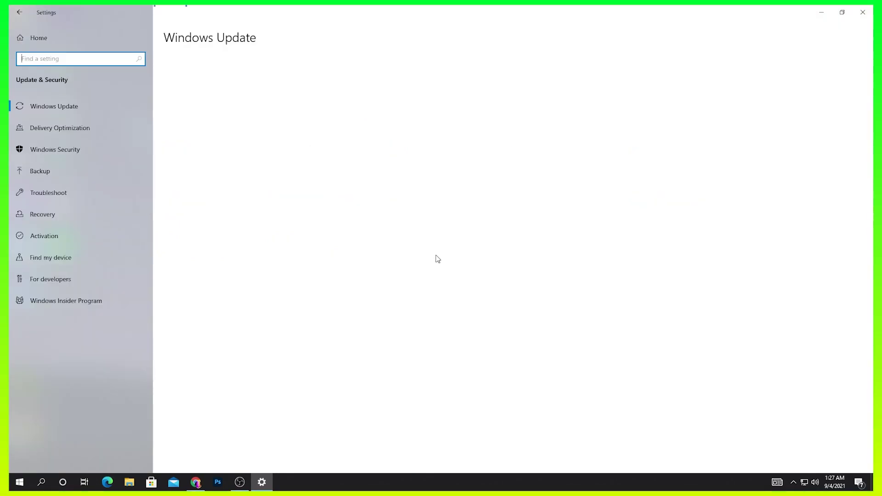
{"action": "left_click", "coordinate": [52, 129]}
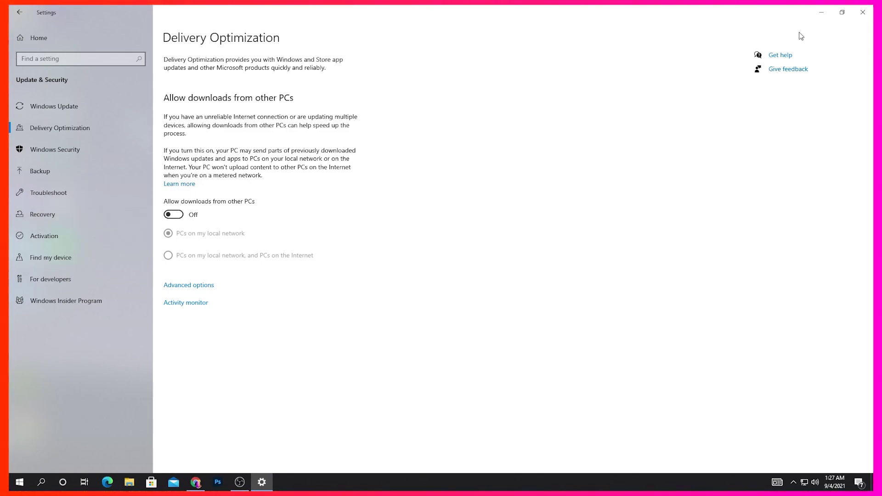
{"action": "left_click", "coordinate": [862, 13]}
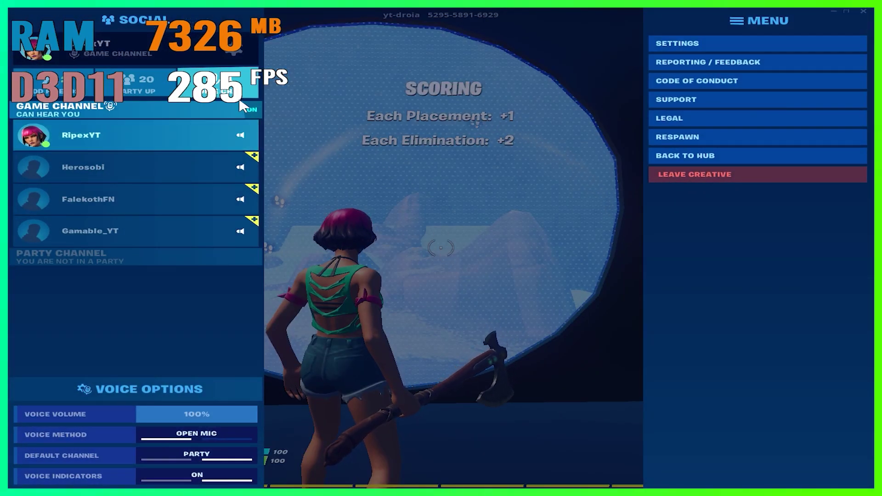
{"action": "key", "text": "Escape"}
{"action": "key", "text": "Tab"}
{"action": "key", "text": "Tab"}
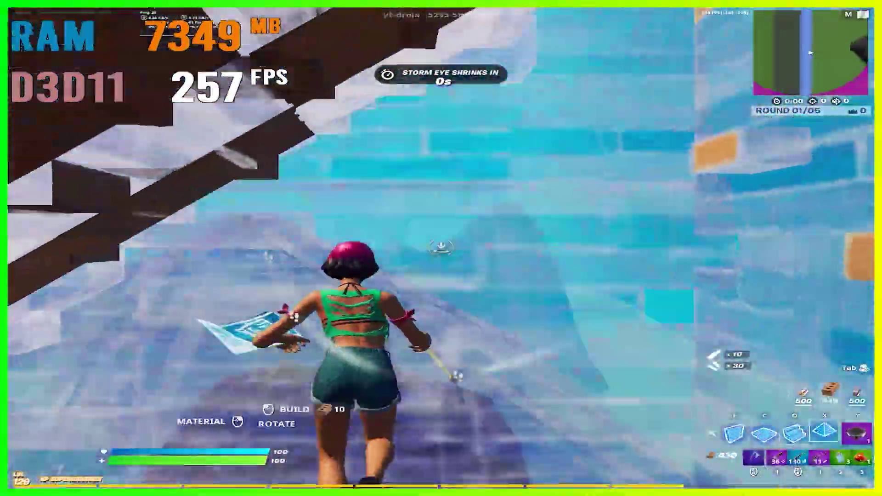
{"action": "left_click", "coordinate": [441, 248]}
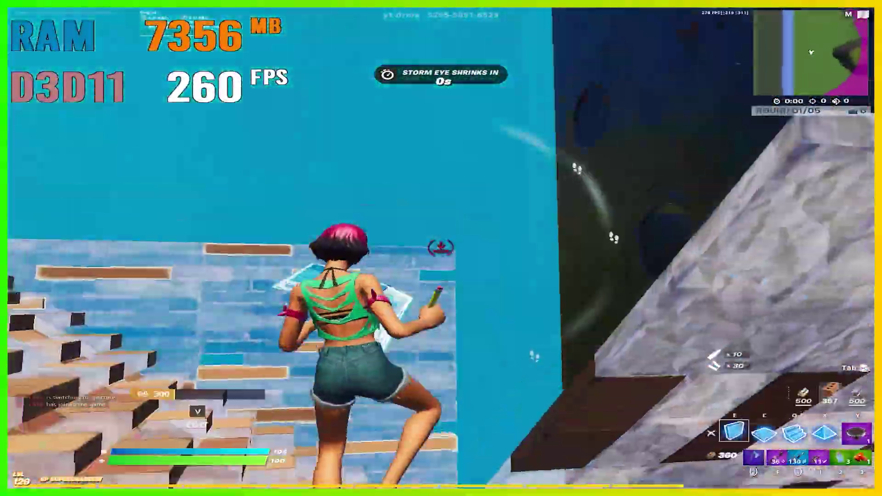
{"action": "key", "text": "q"}
{"action": "left_click", "coordinate": [441, 248]}
{"action": "key", "text": "f"}
{"action": "key", "text": "q"}
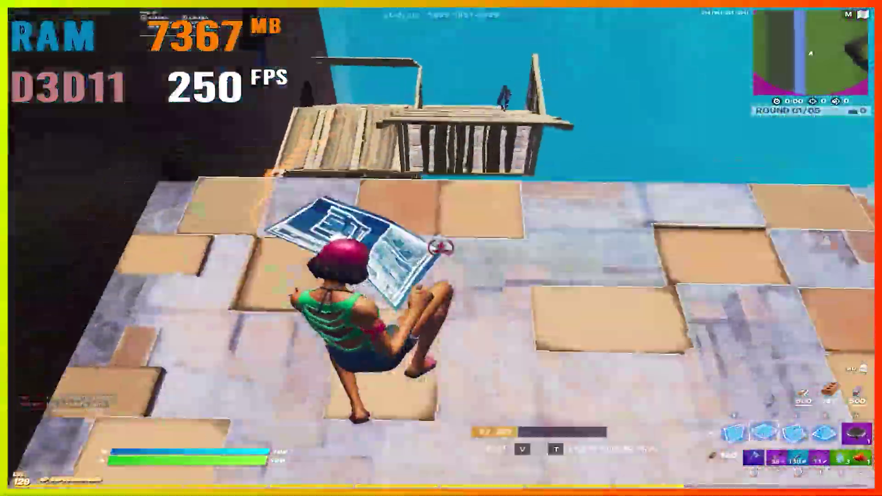
{"action": "left_click", "coordinate": [441, 248]}
{"action": "key", "text": "f"}
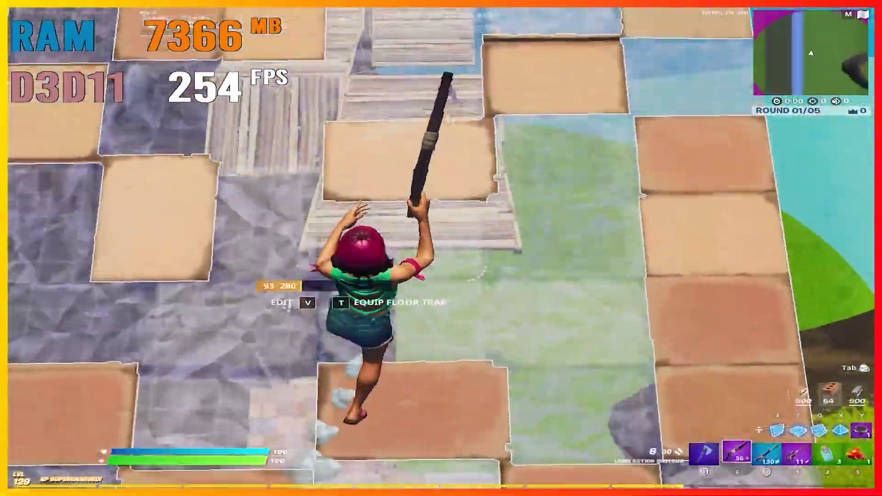
{"action": "left_click", "coordinate": [441, 248]}
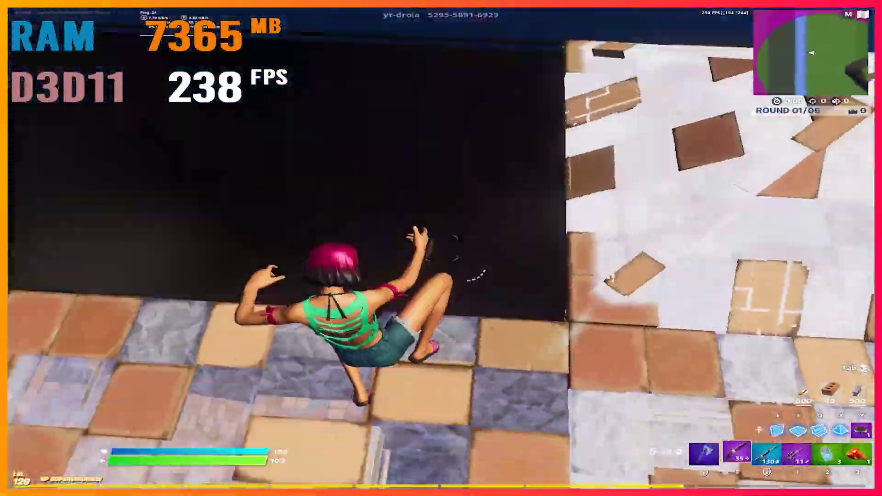
{"action": "key", "text": "v"}
{"action": "key", "text": "v"}
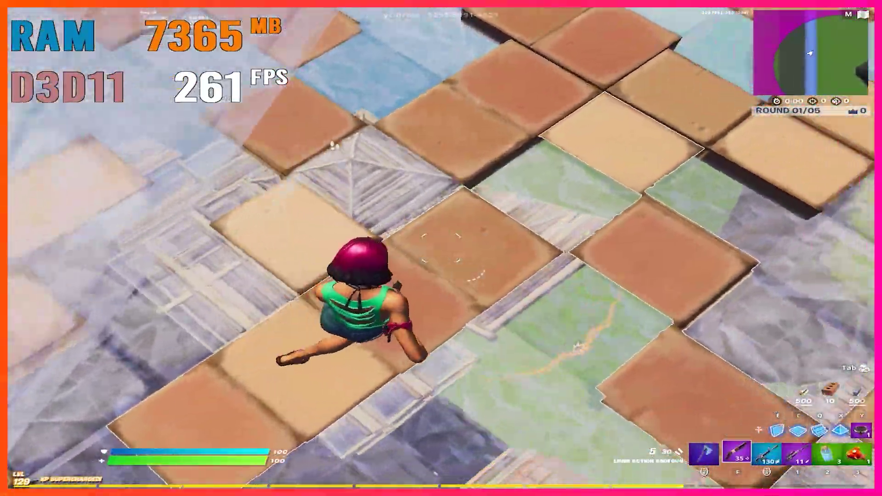
{"action": "key", "text": "1"}
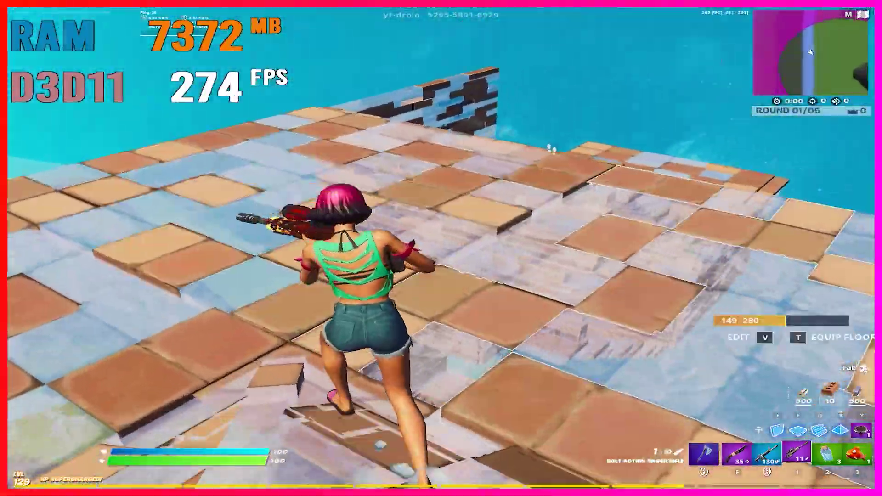